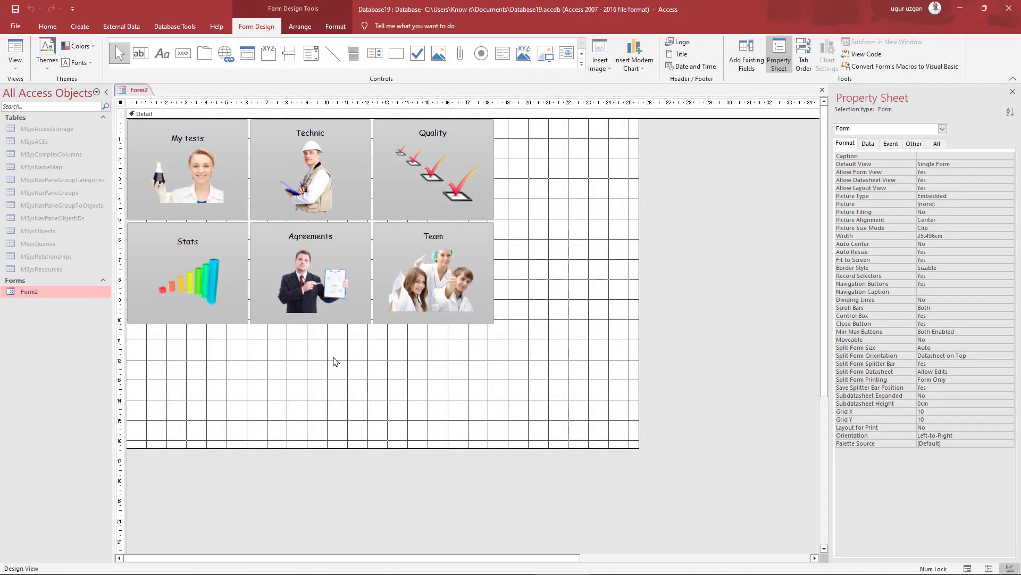
Open Form2 in Form View from its Navigation Pane shortcut menu
right_click(30, 292)
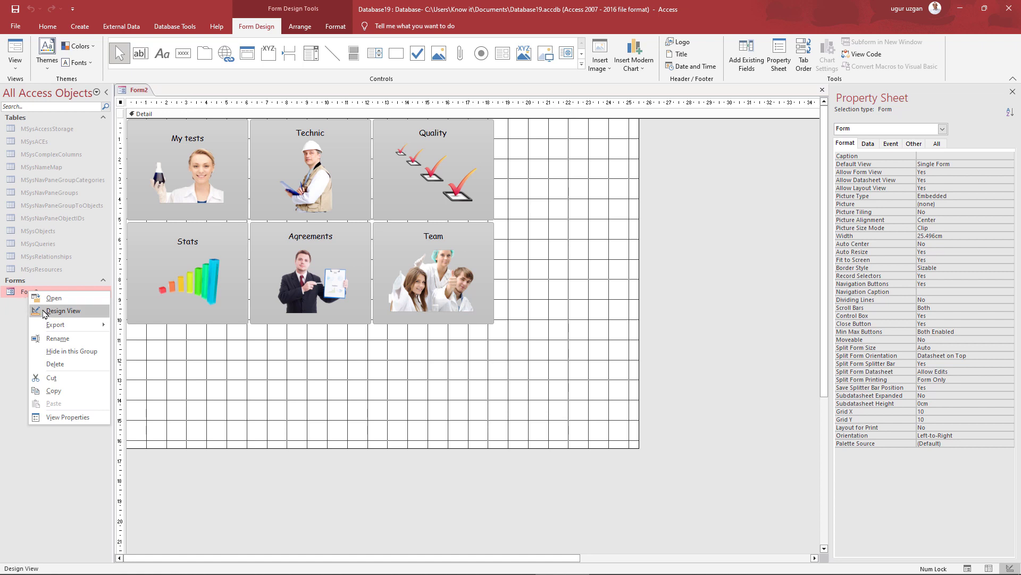
left_click(68, 300)
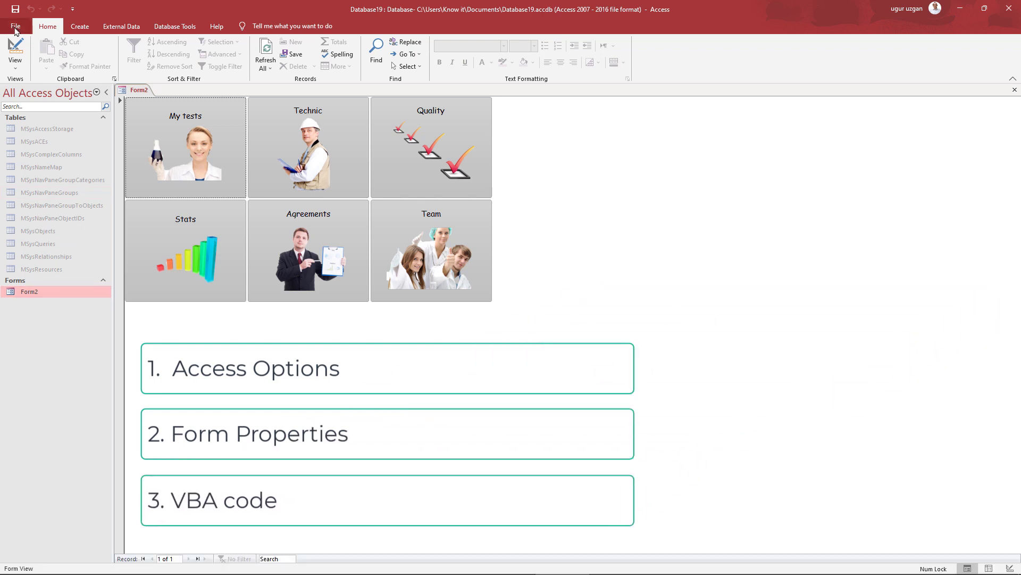
In Access Options for the current database, set the Application Title to MyApp
left_click(15, 27)
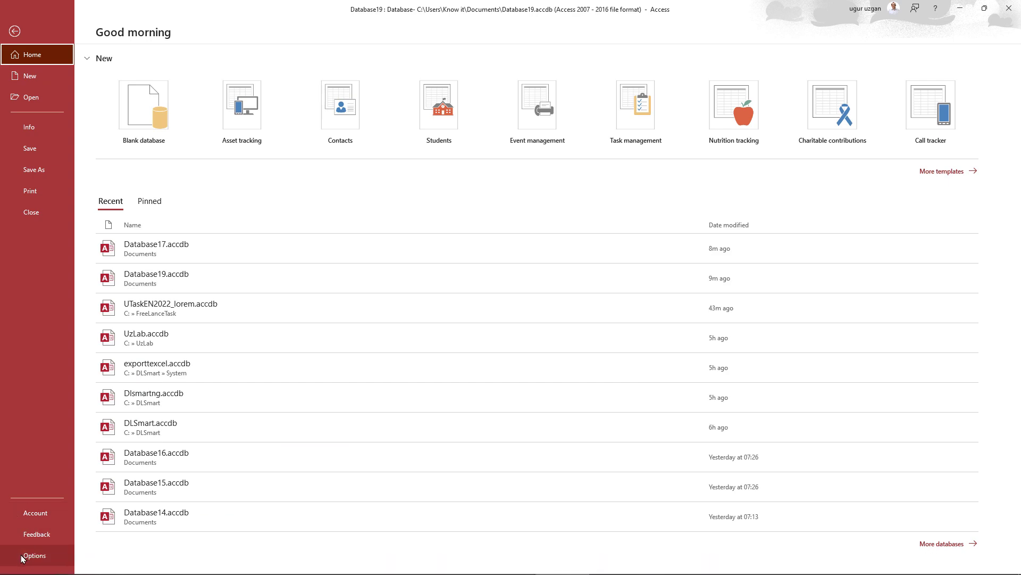
left_click(22, 556)
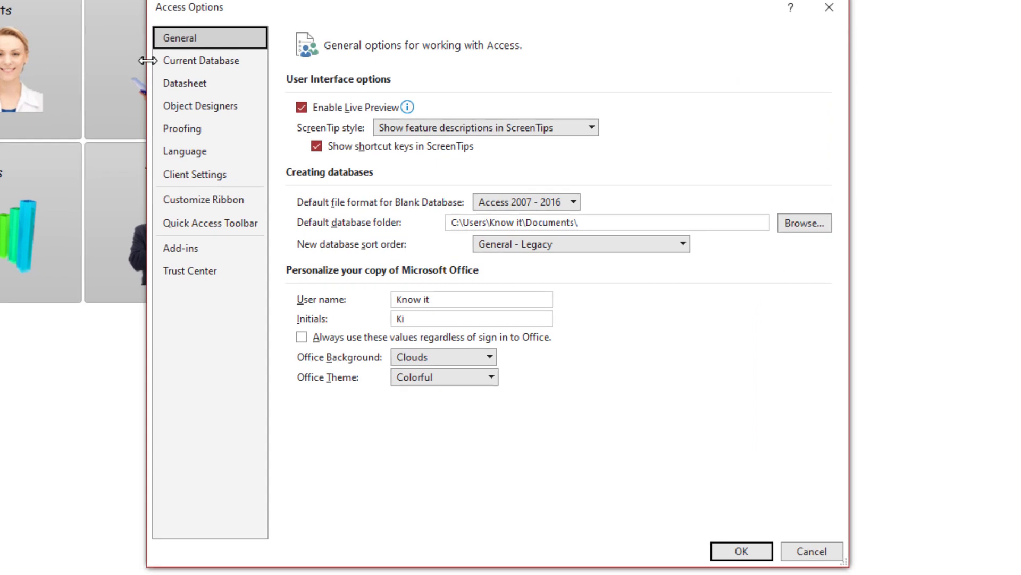
left_click(172, 60)
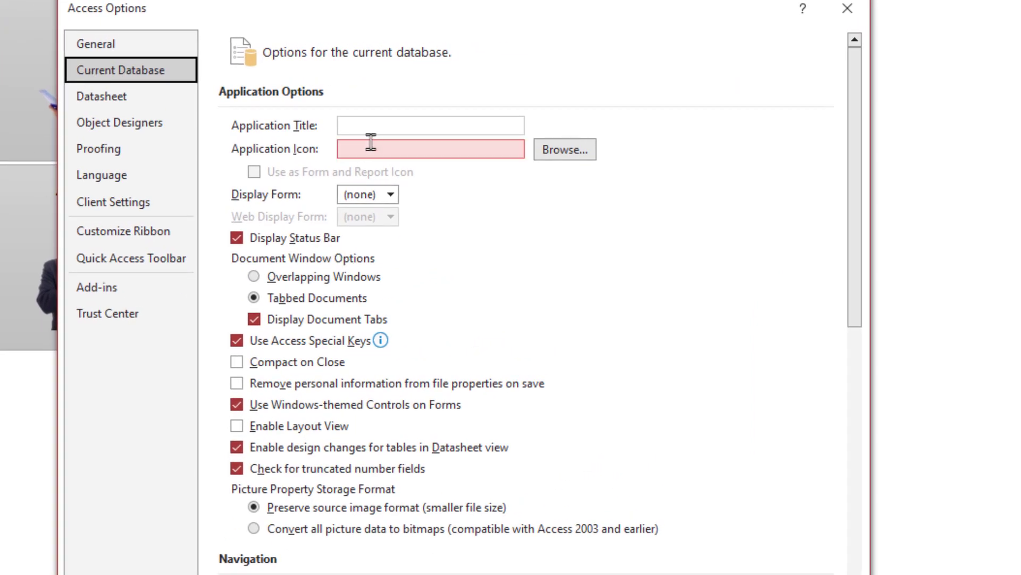
left_click(362, 128)
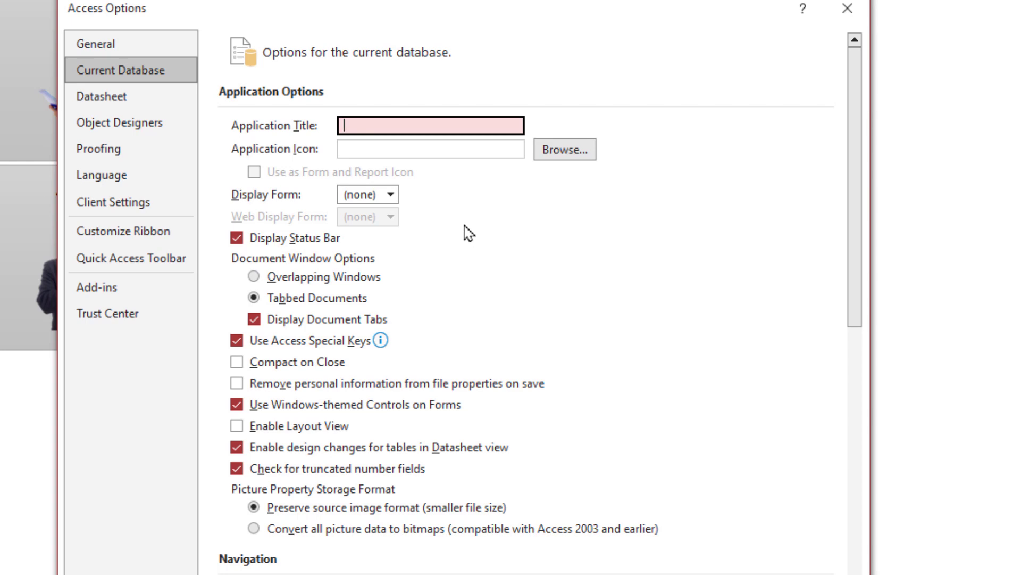
type("My")
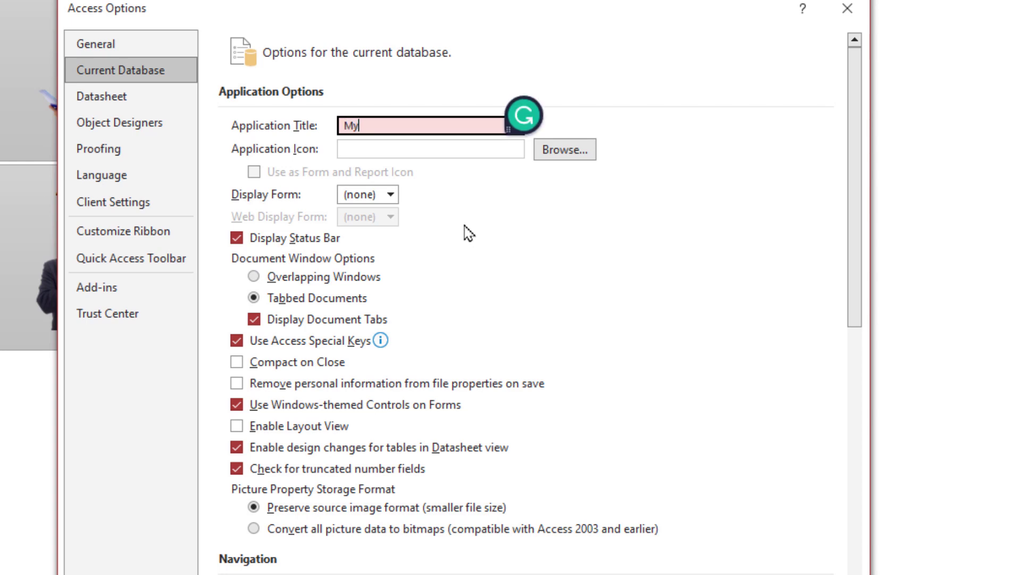
type("App")
left_click(413, 153)
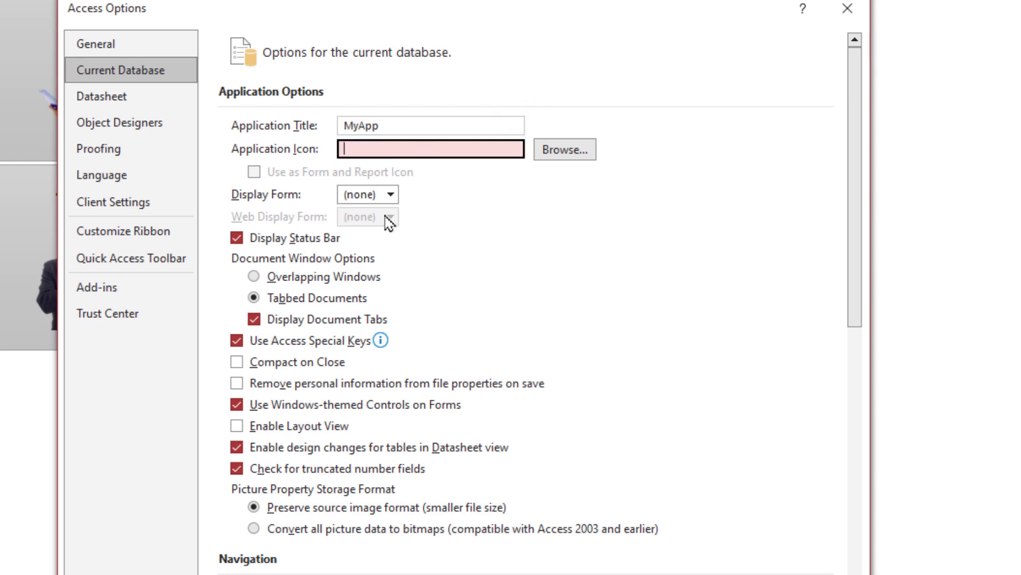
Make Form2 the Display Form and turn off status bar, document tabs and special keys
left_click(390, 195)
left_click(357, 233)
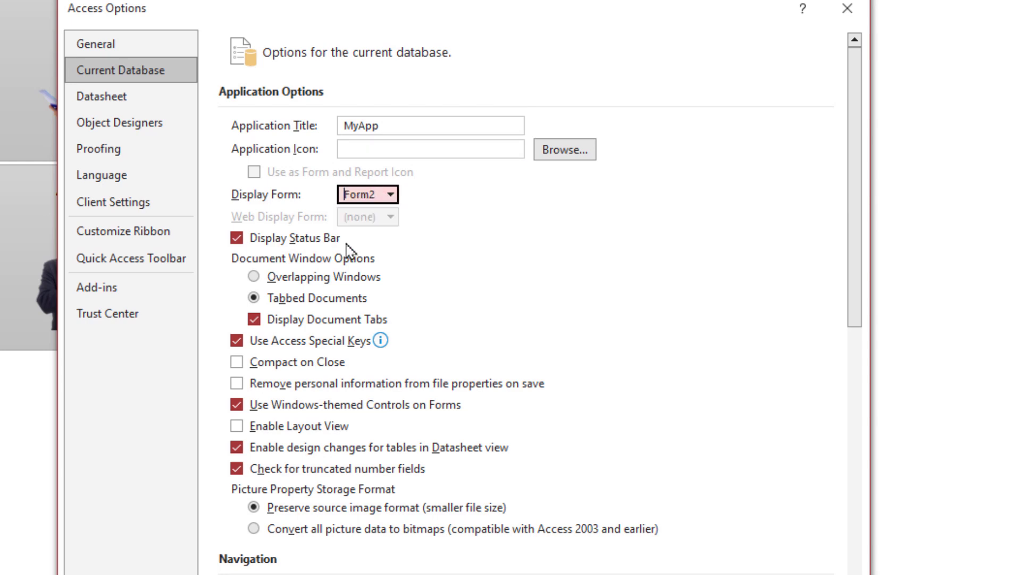
left_click(236, 238)
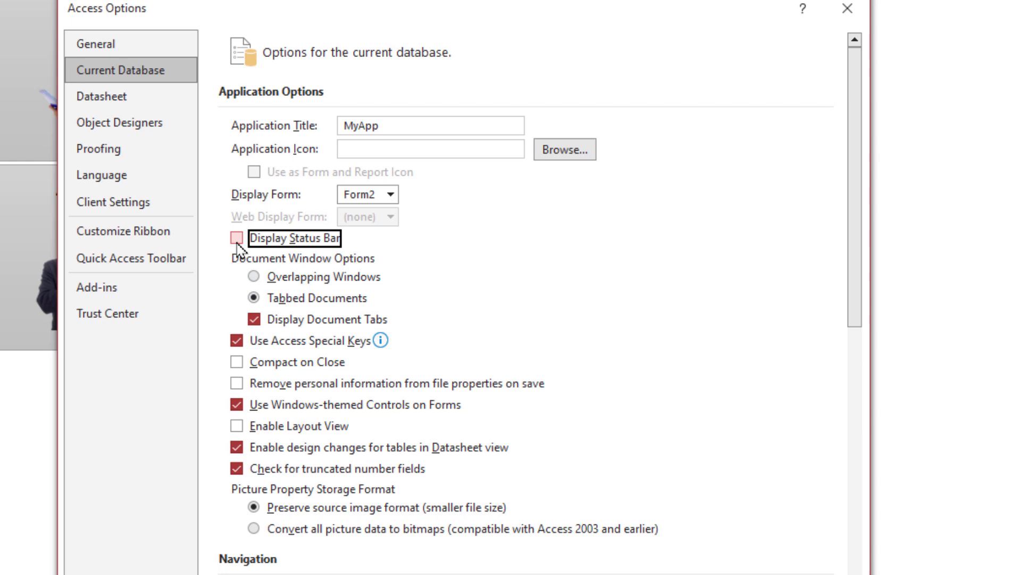
left_click(254, 323)
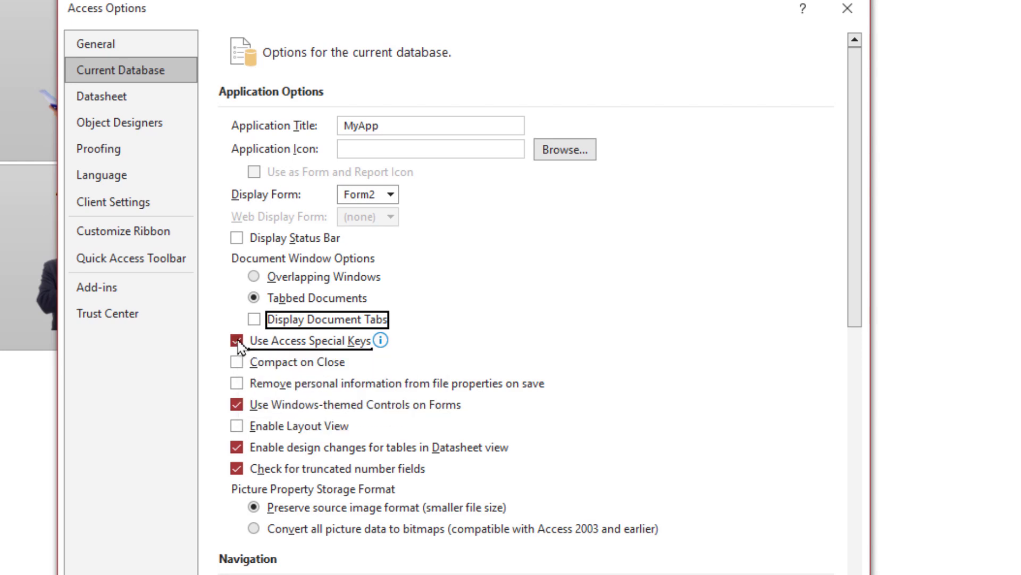
left_click(237, 342)
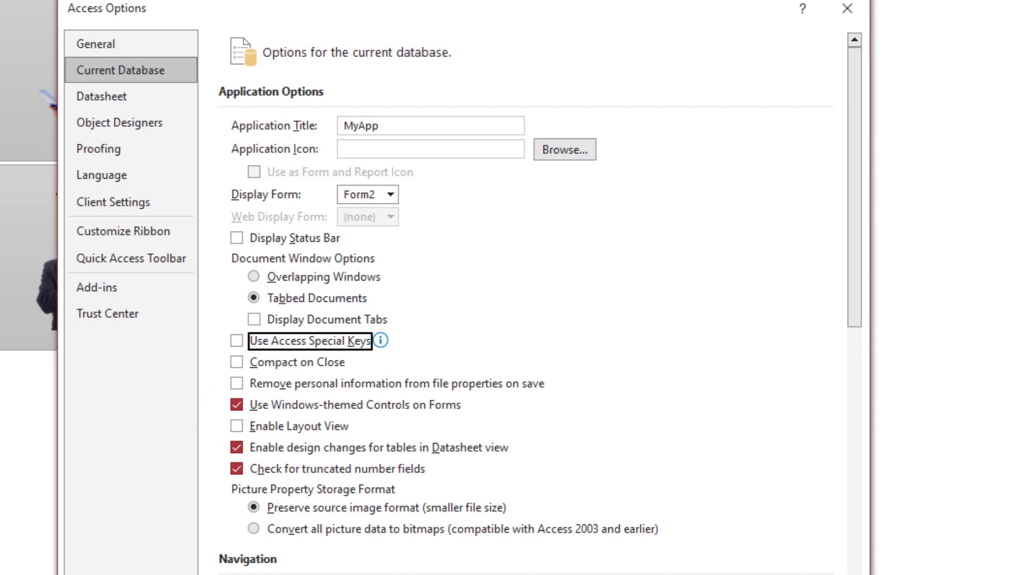
Untick Display Navigation Pane and Allow Full Menus, then apply the options with OK
scroll(239, 553, "down", 3)
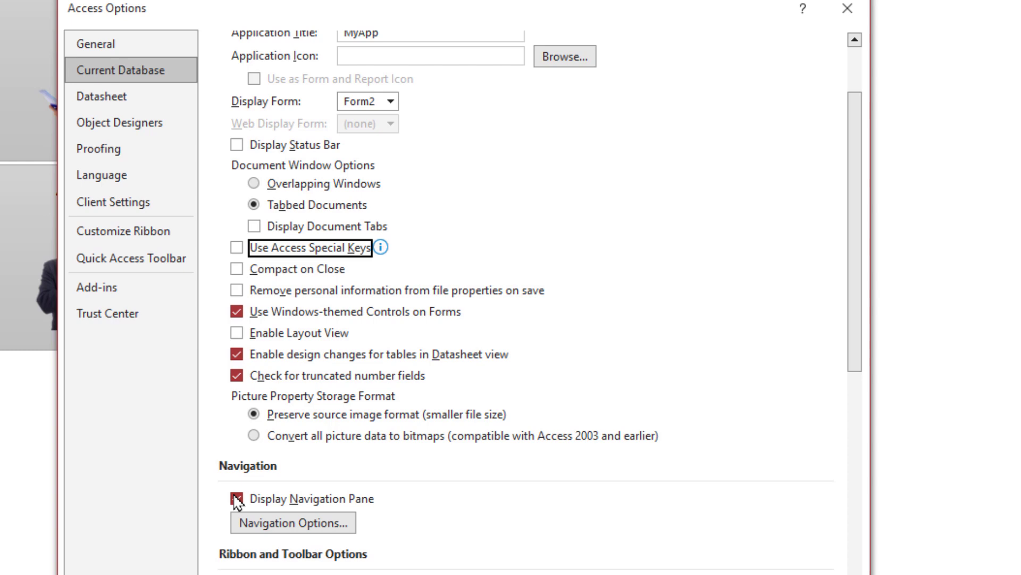
left_click(235, 499)
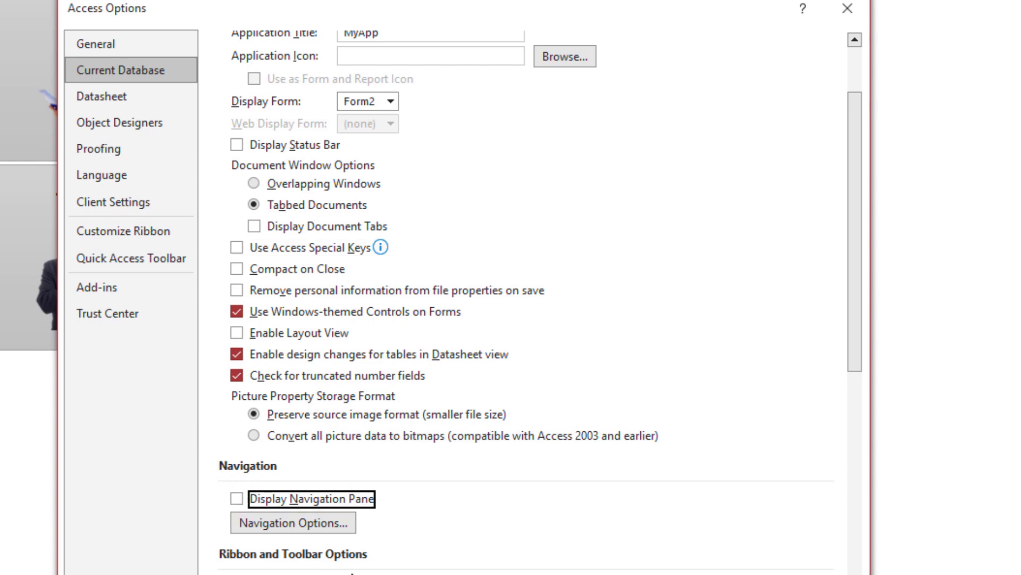
scroll(482, 548, "down", 3)
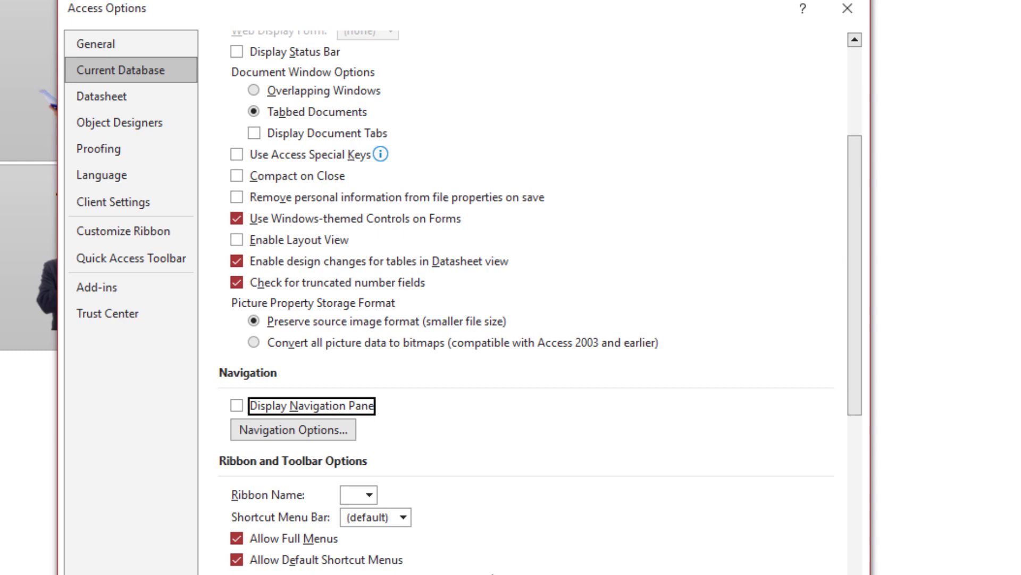
scroll(490, 567, "down", 1)
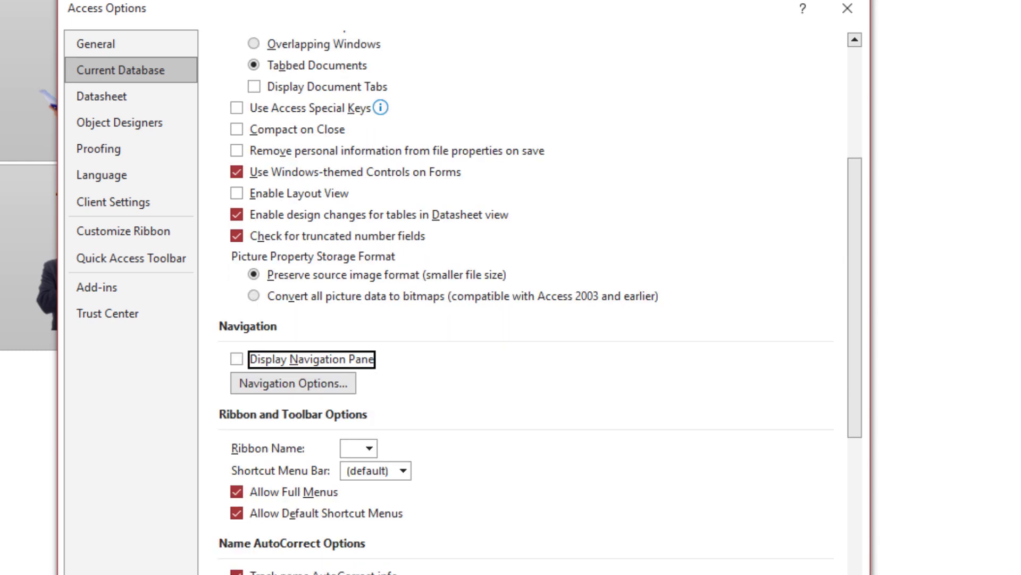
left_click(237, 496)
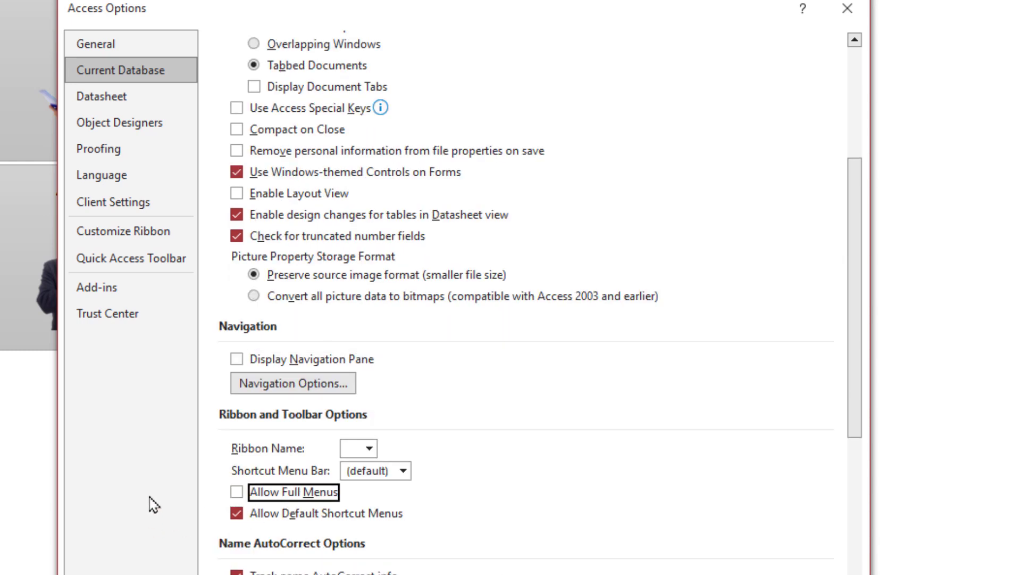
scroll(157, 503, "down", 3)
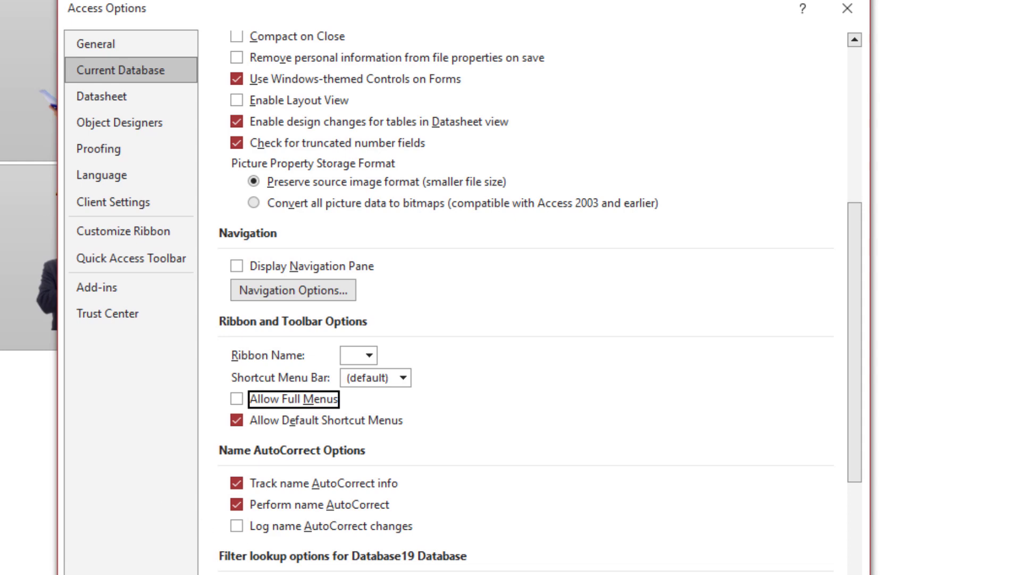
left_click(702, 554)
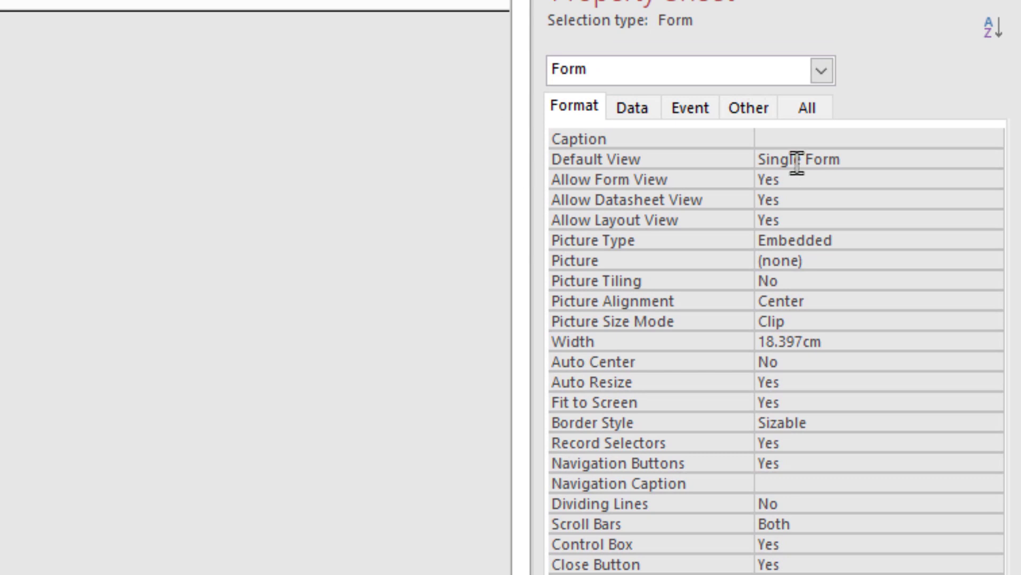
Work down Form2's Caption, Default View and Allow Form View properties to set Allow Datasheet View to No
left_click(787, 140)
left_click(777, 161)
left_click(790, 181)
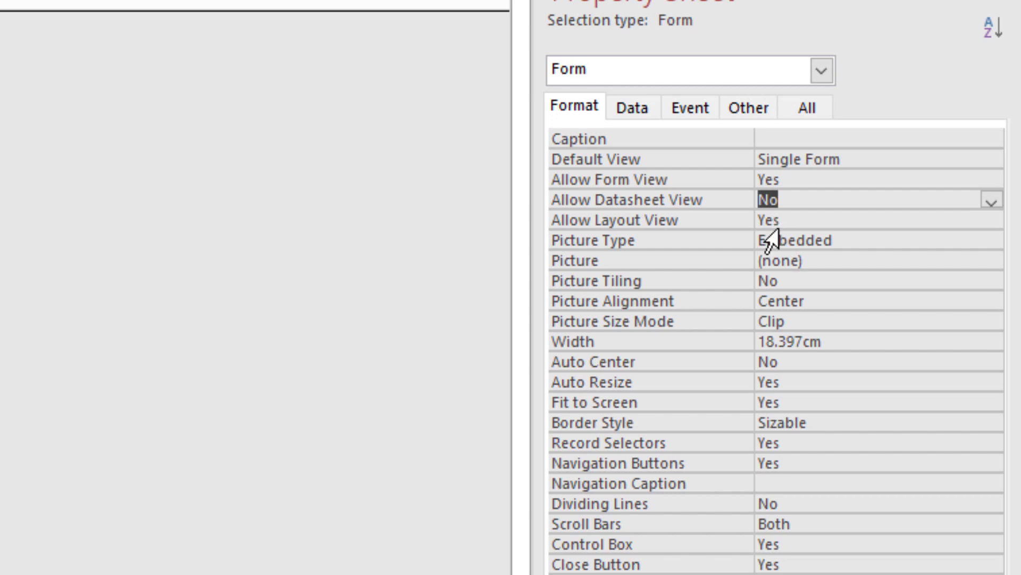
Set Allow Layout View No, Auto Center Yes, Fit to Screen No and Border Style Dialog
left_click(787, 219)
double_click(782, 218)
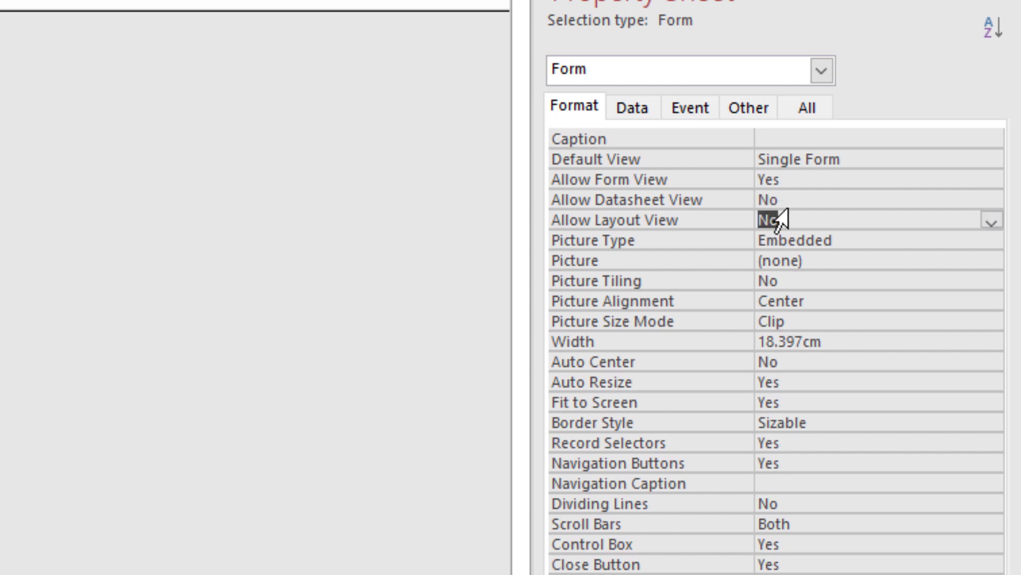
double_click(795, 361)
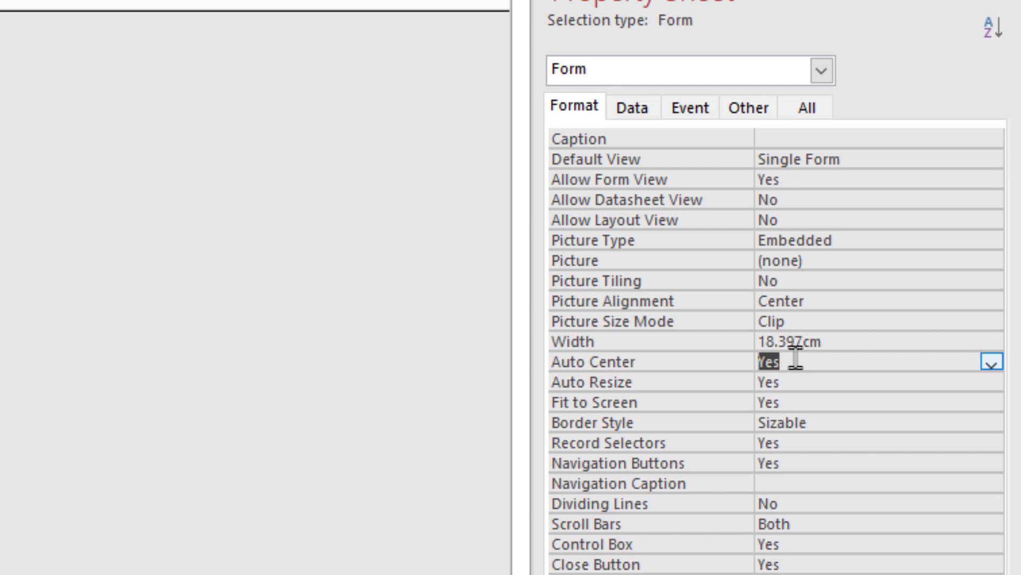
double_click(791, 402)
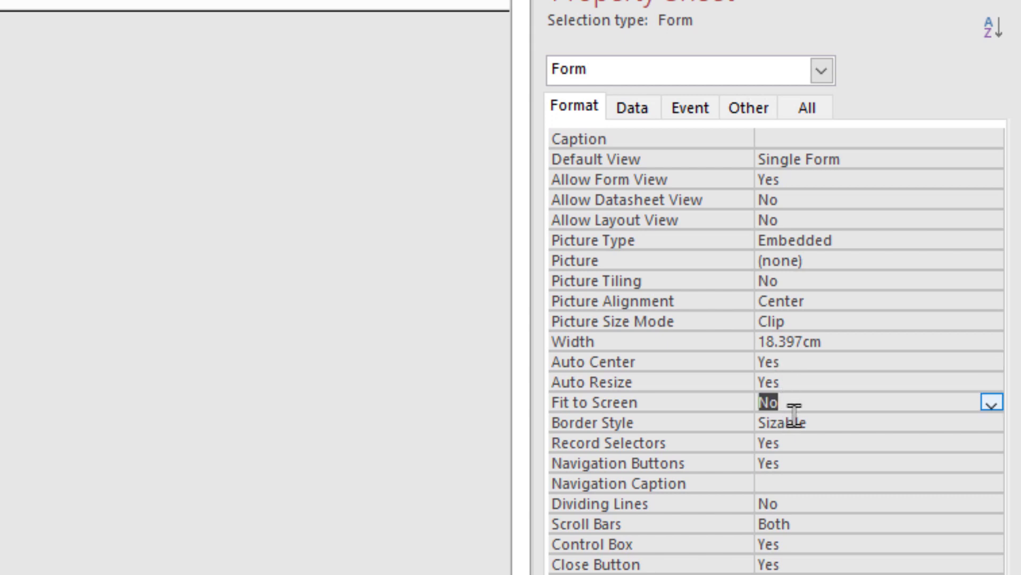
double_click(825, 425)
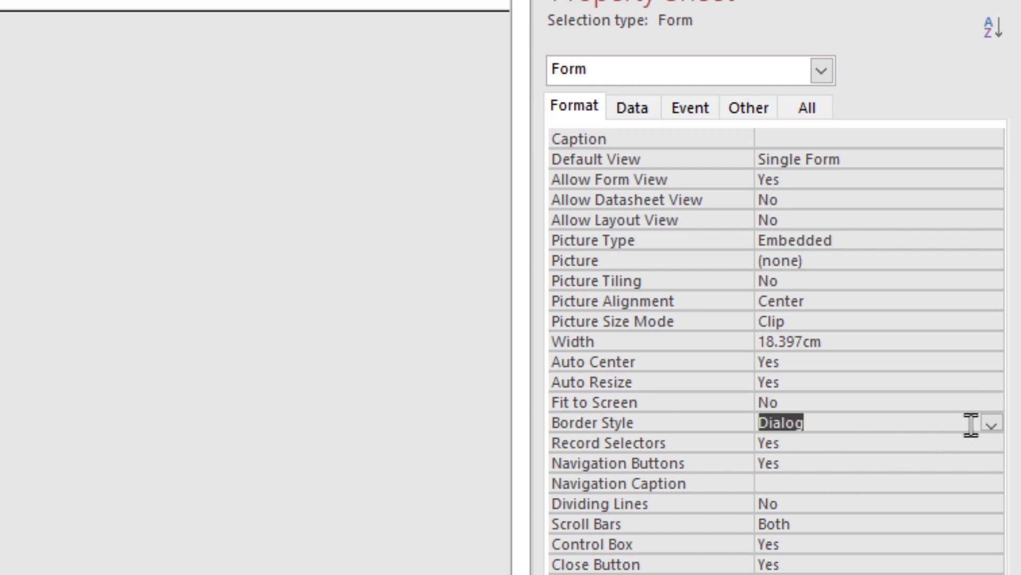
Revisit the Border Style choices and leave it set to Sizable
left_click(992, 423)
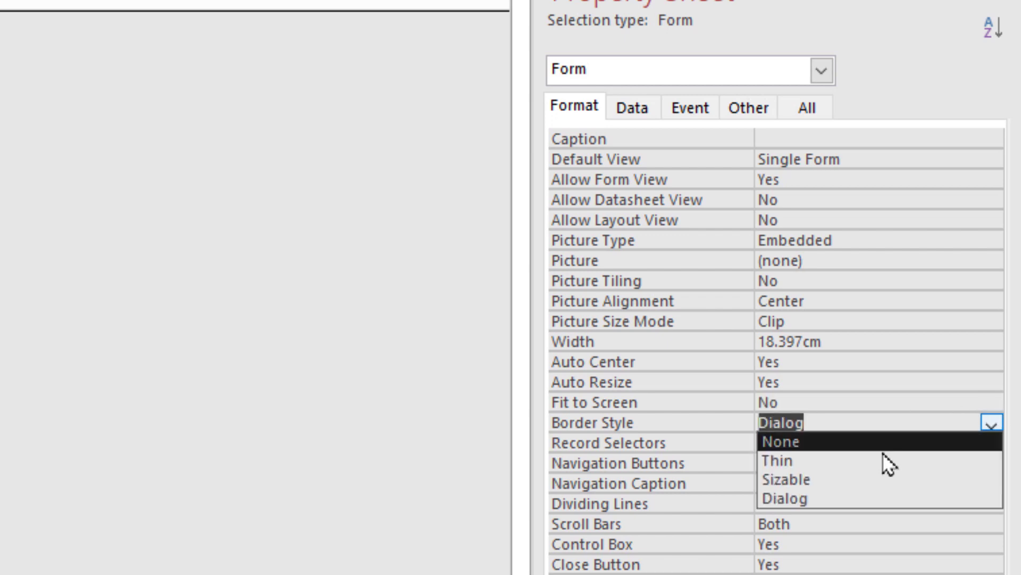
left_click(864, 478)
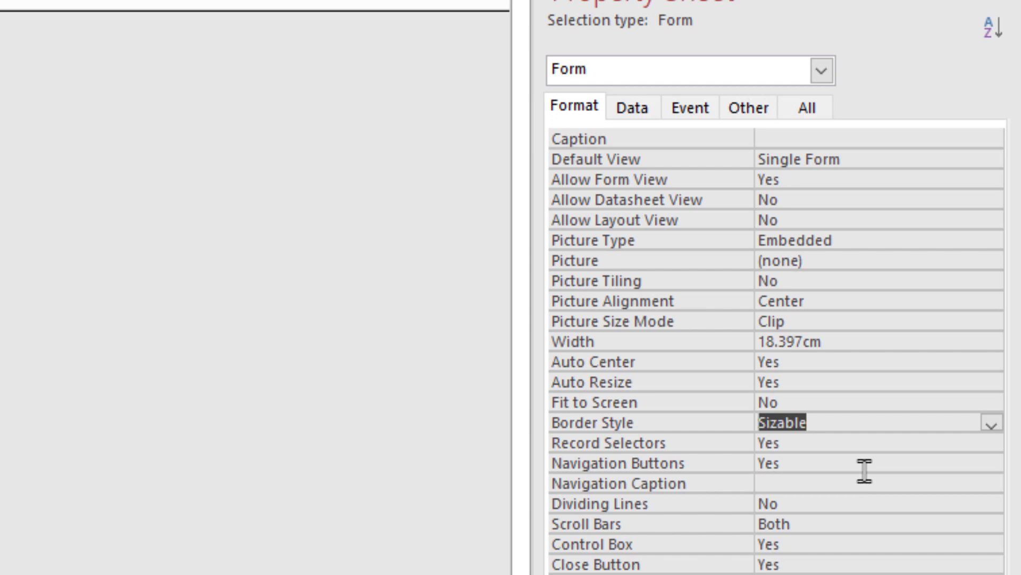
left_click(991, 424)
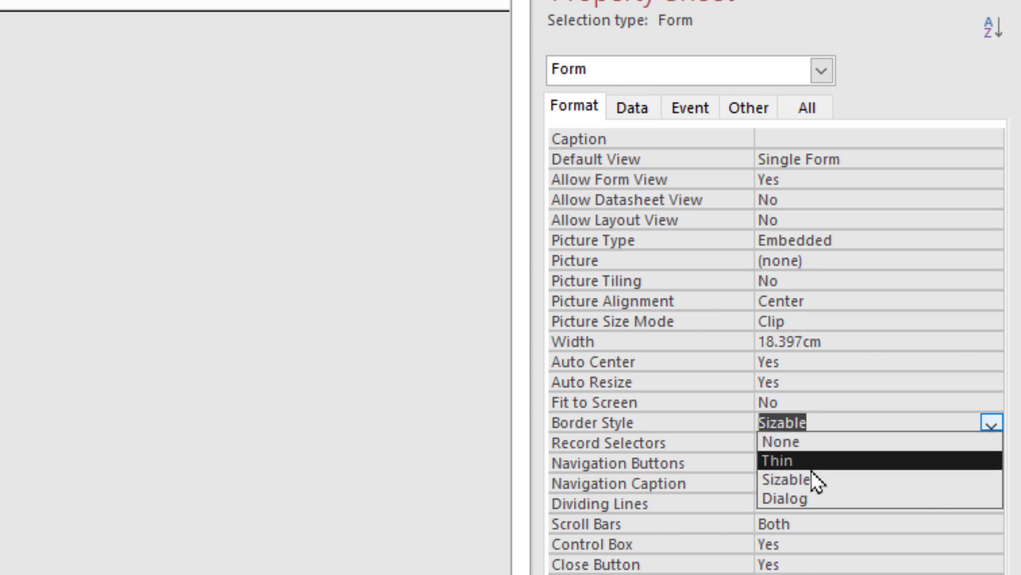
left_click(702, 458)
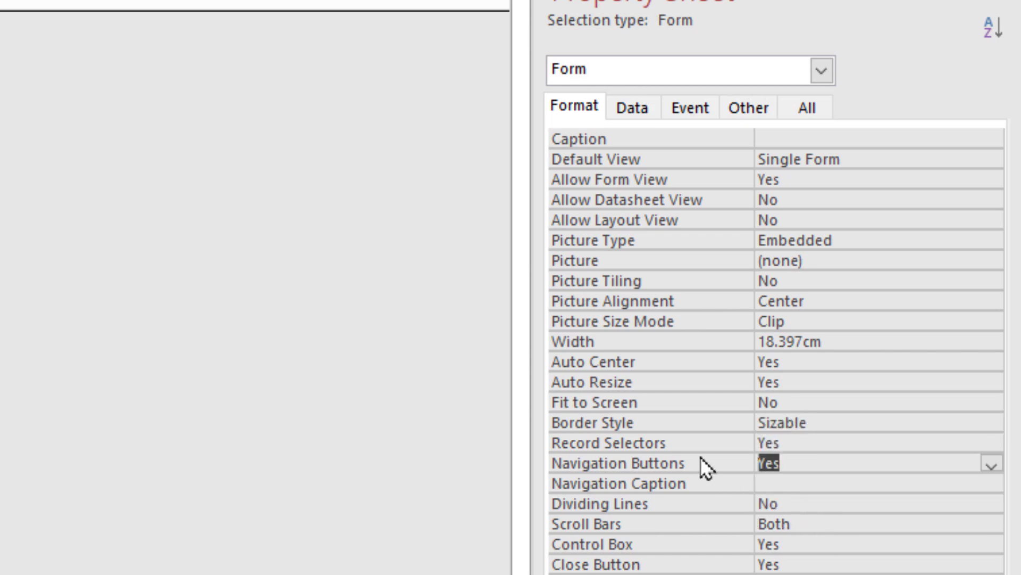
Set Record Selectors and Navigation Buttons to No and Scroll Bars to Neither
scroll(700, 456, "down", 6)
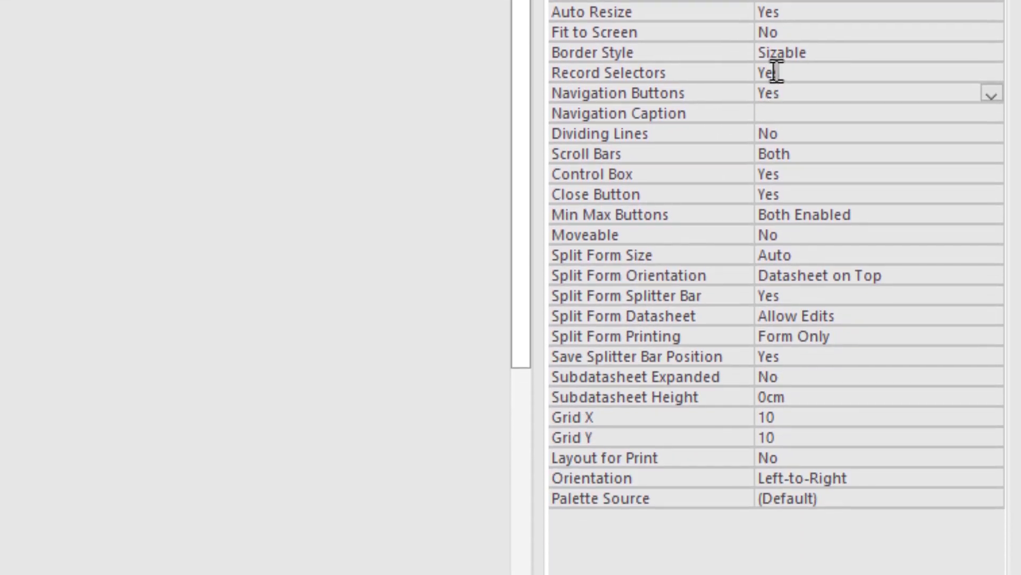
left_click(776, 73)
double_click(776, 74)
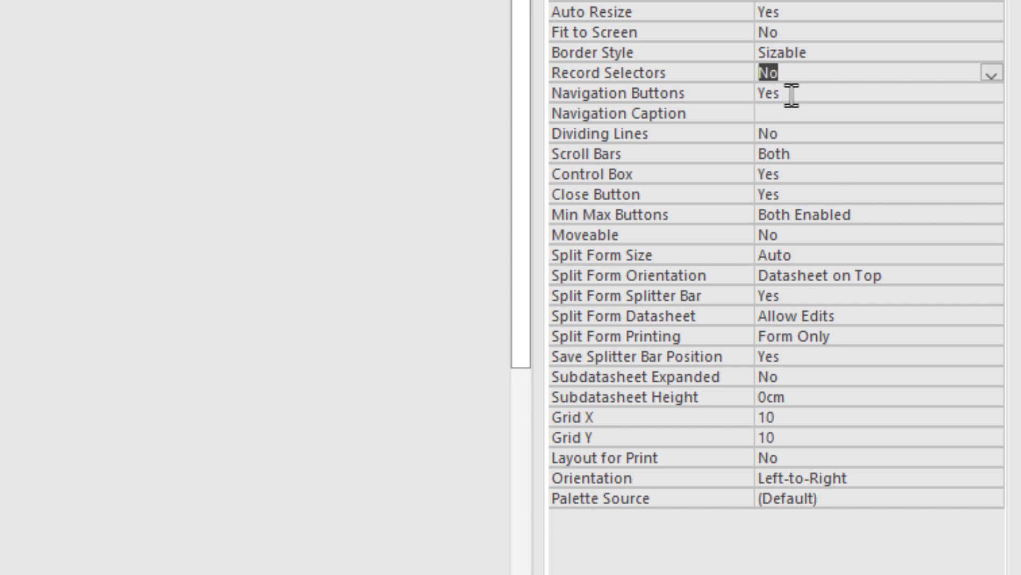
double_click(790, 94)
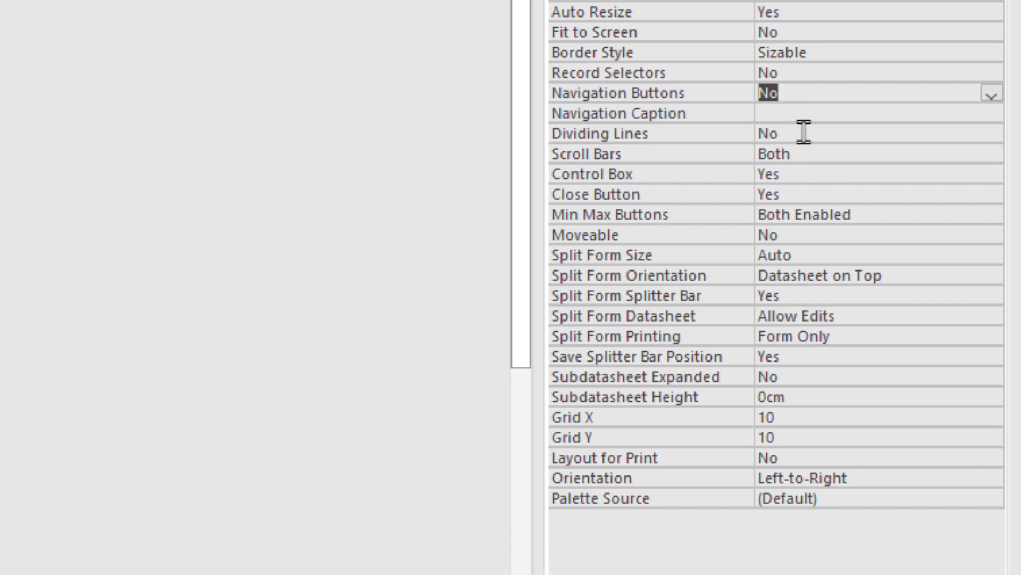
double_click(805, 157)
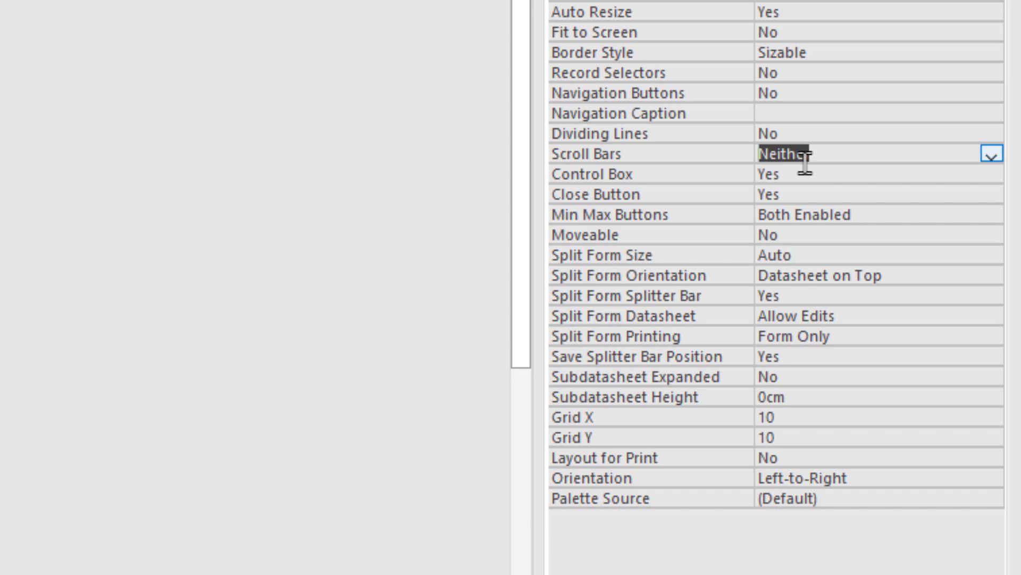
left_click(799, 172)
left_click(801, 153)
double_click(798, 152)
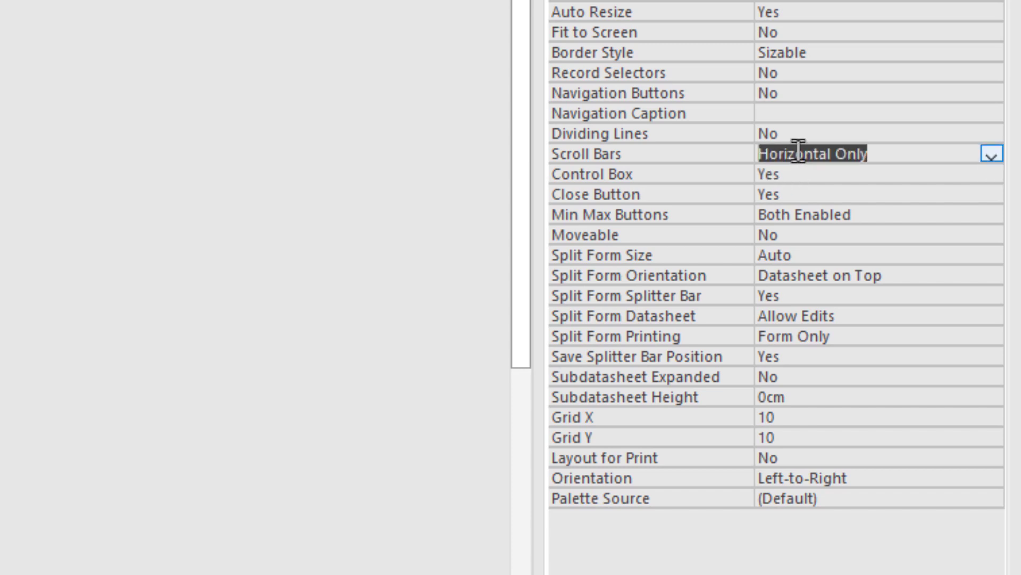
double_click(798, 152)
double_click(798, 152)
double_click(798, 153)
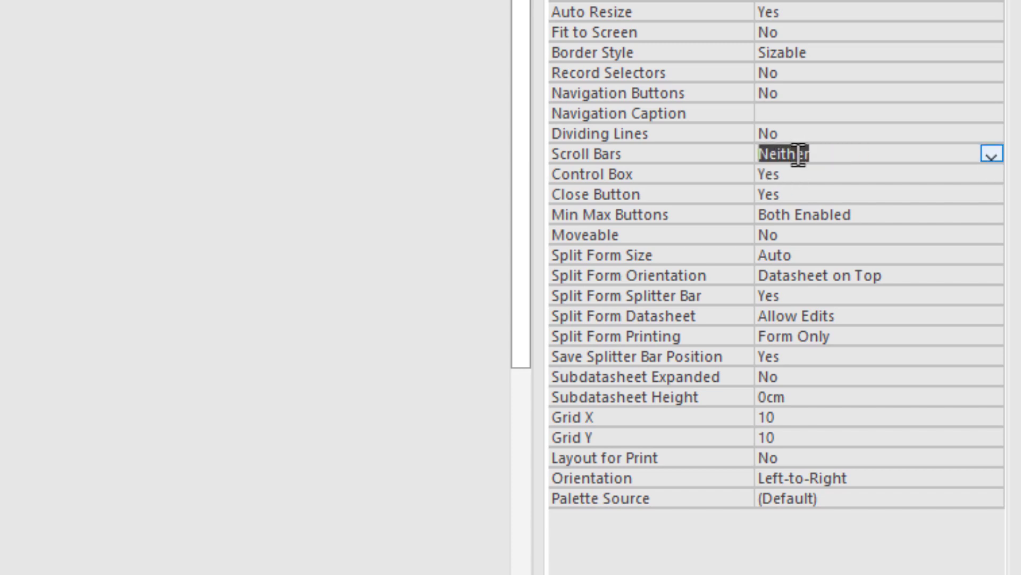
Set Control Box and Close Button to No, Min Max Buttons to None, and check Moveable
left_click(793, 174)
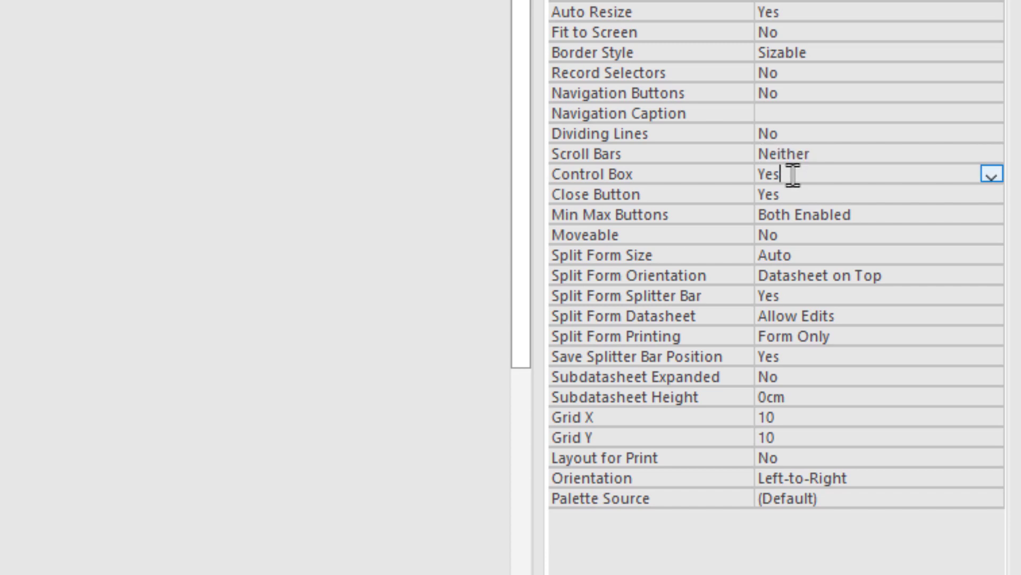
double_click(793, 177)
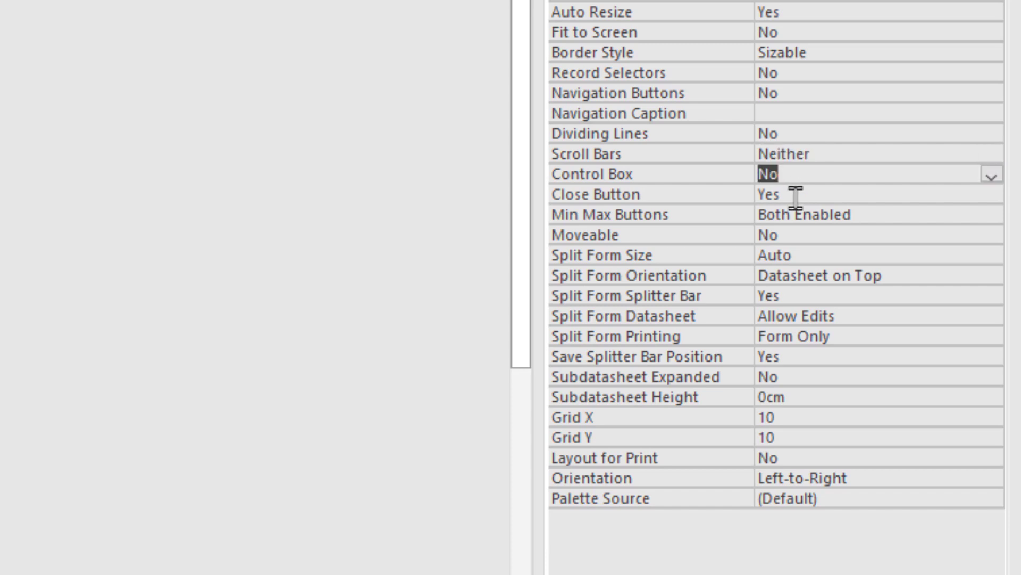
double_click(795, 193)
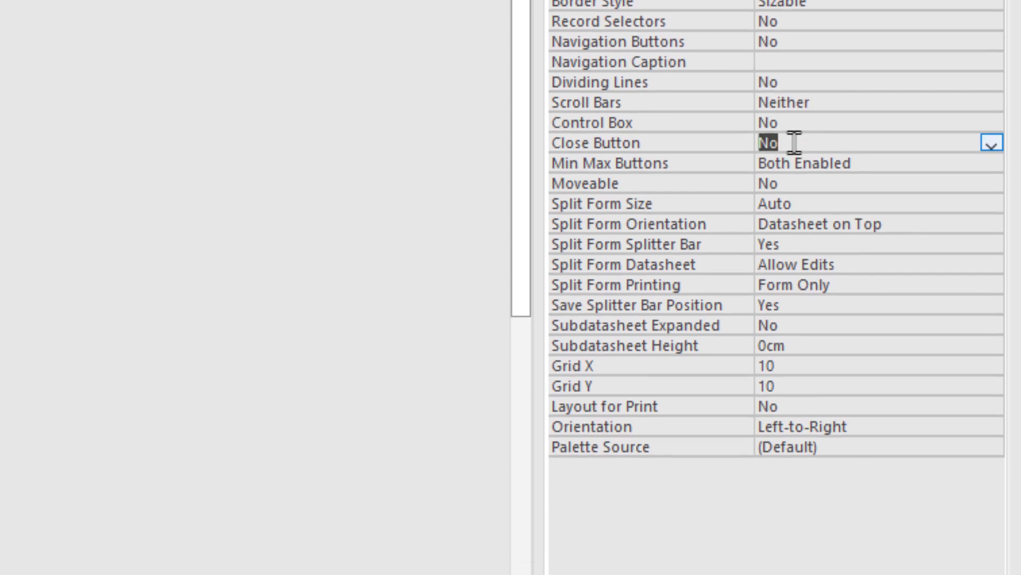
double_click(823, 165)
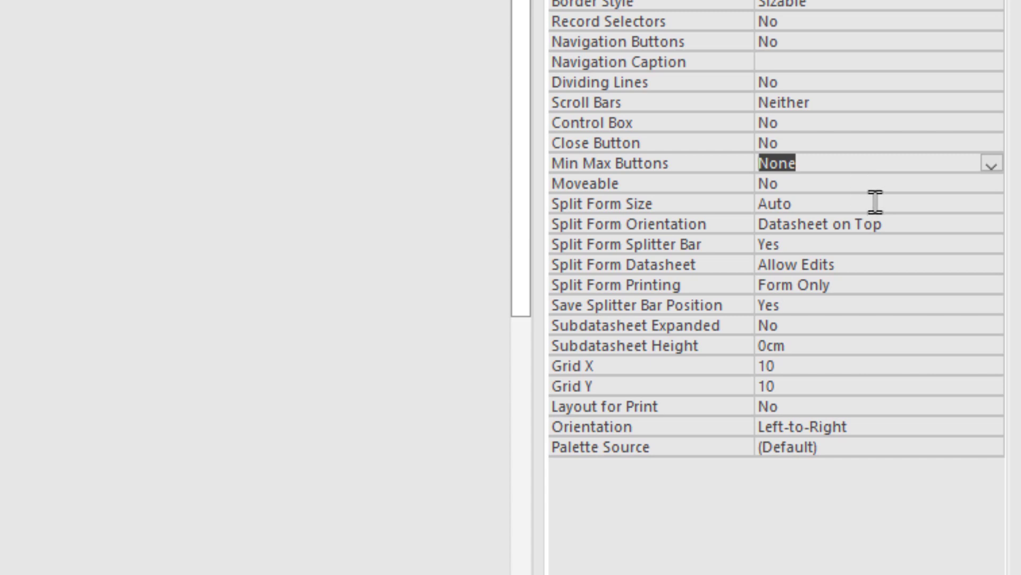
left_click(823, 184)
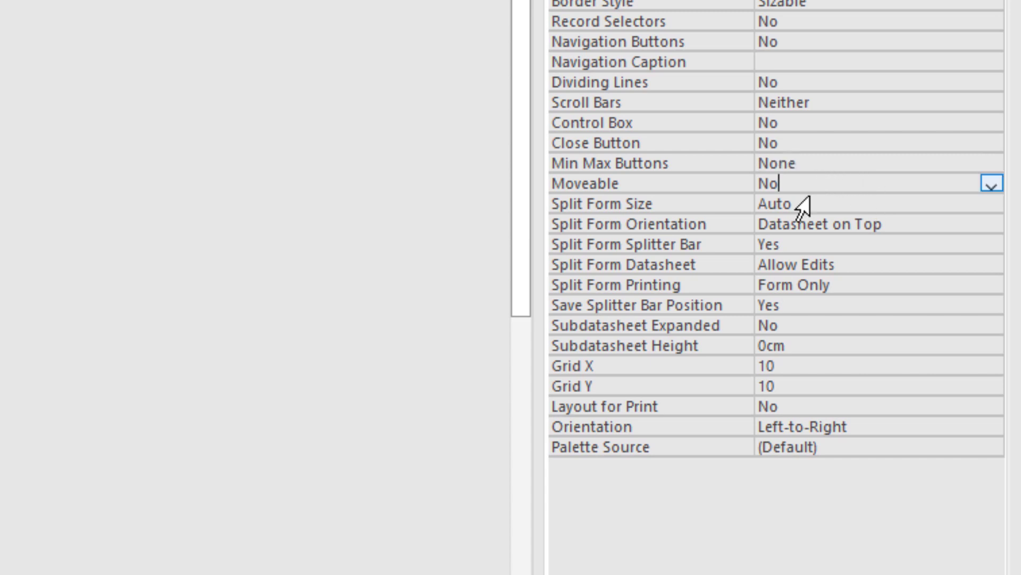
scroll(810, 237, "up", 6)
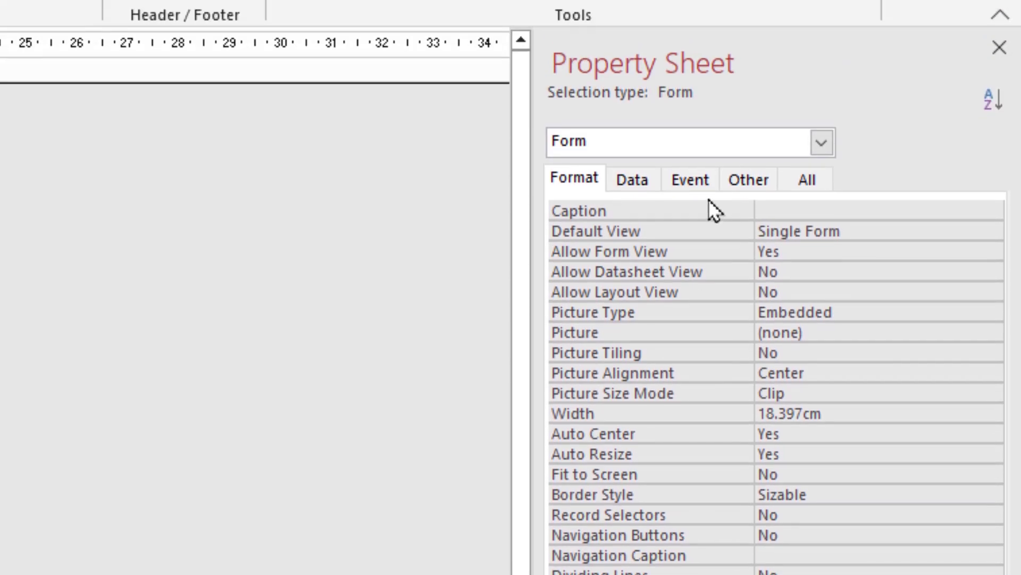
Set Form2's Pop Up property to Yes on the Other tab
left_click(745, 180)
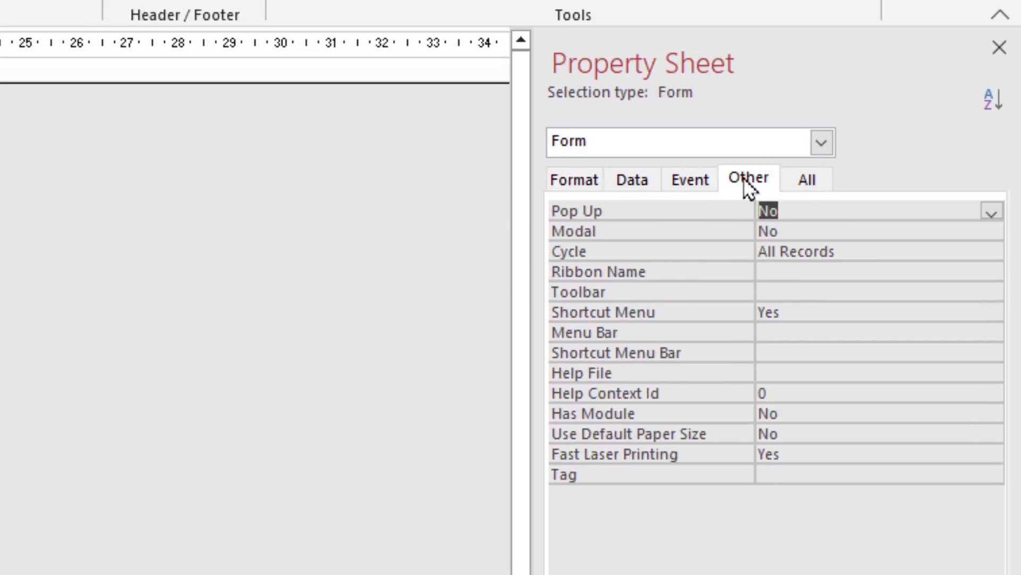
double_click(807, 213)
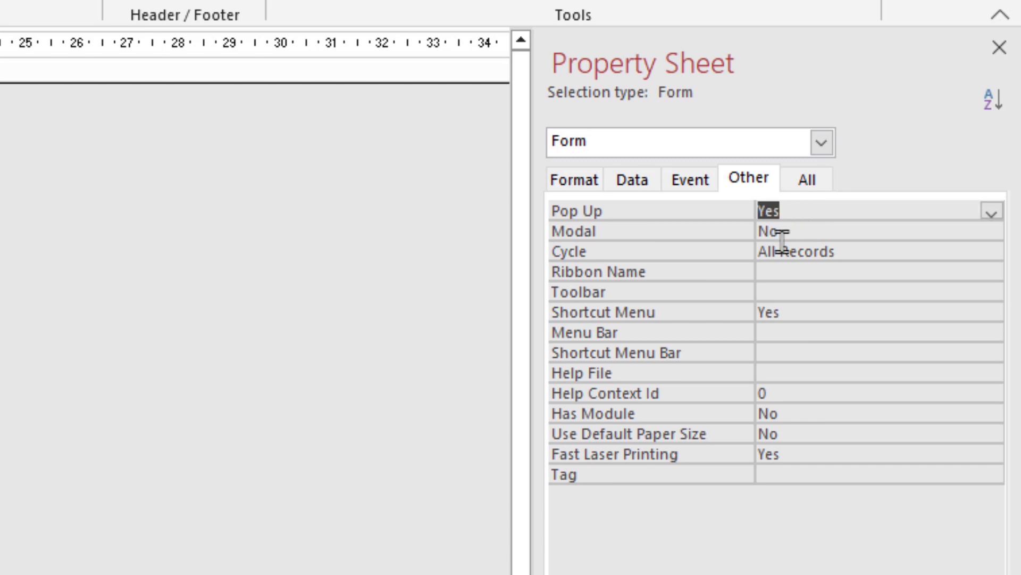
left_click(565, 184)
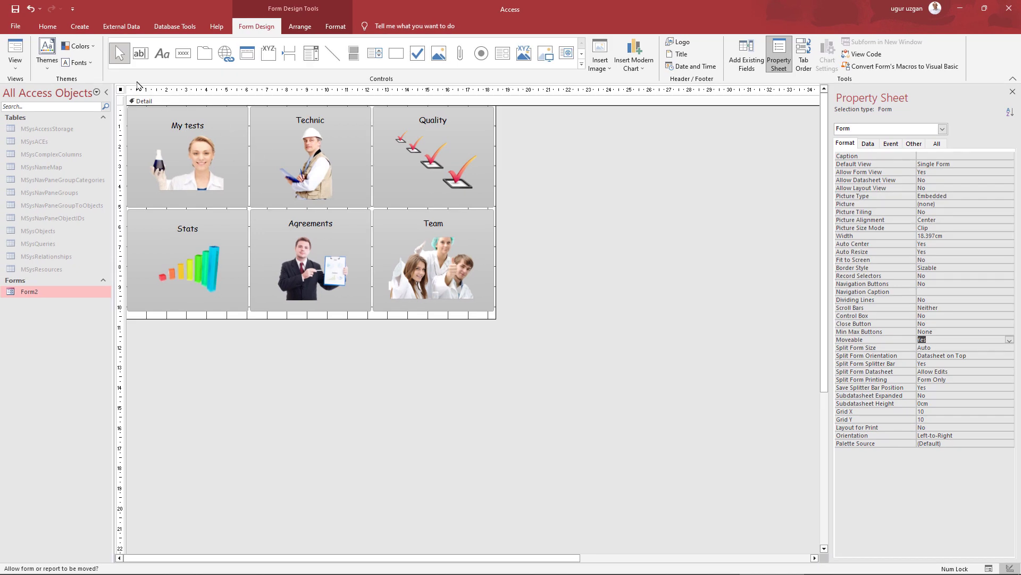
Close Form2, save its design changes, and reopen it
right_click(124, 93)
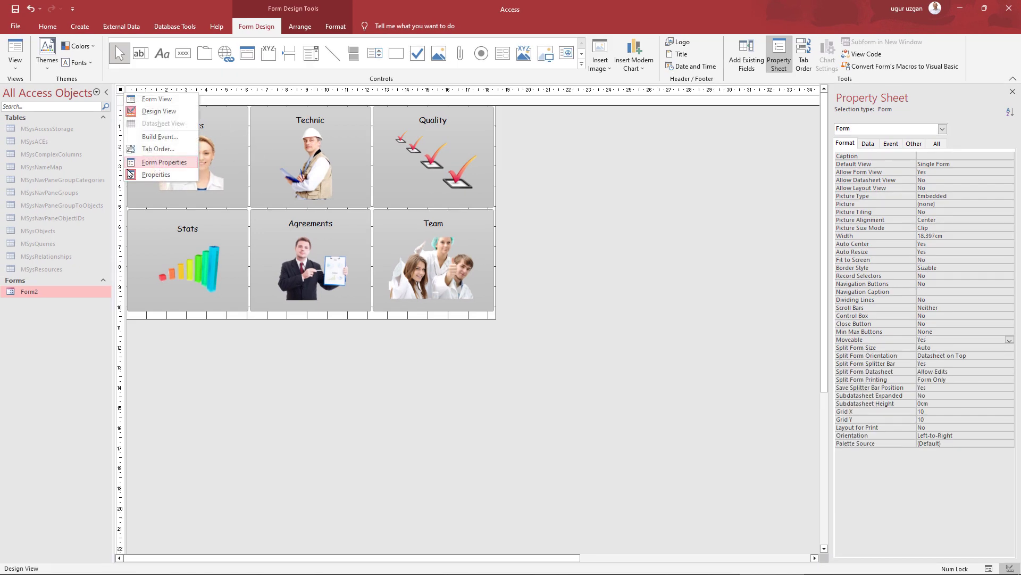
left_click(163, 341)
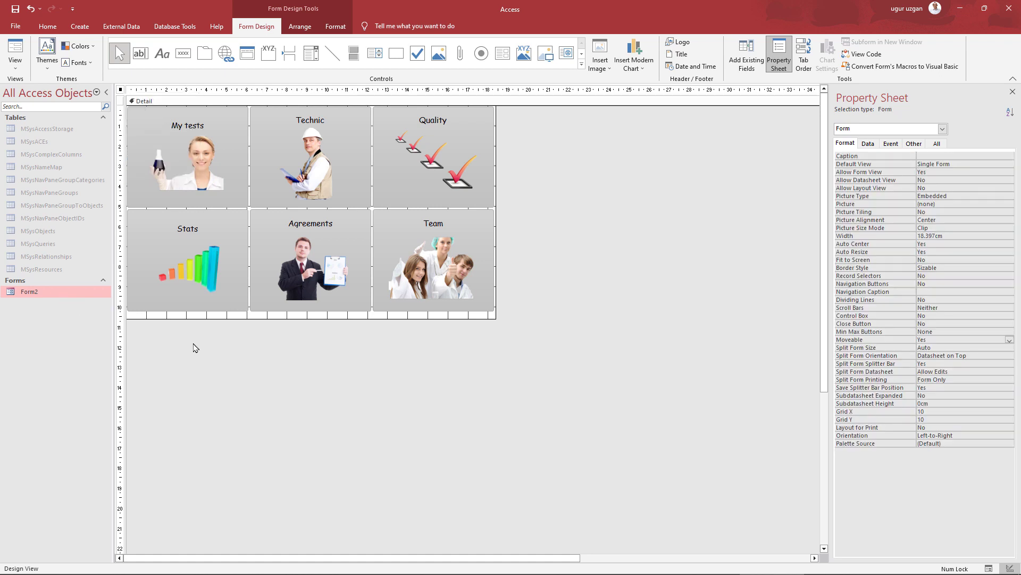
key("ctrl+w")
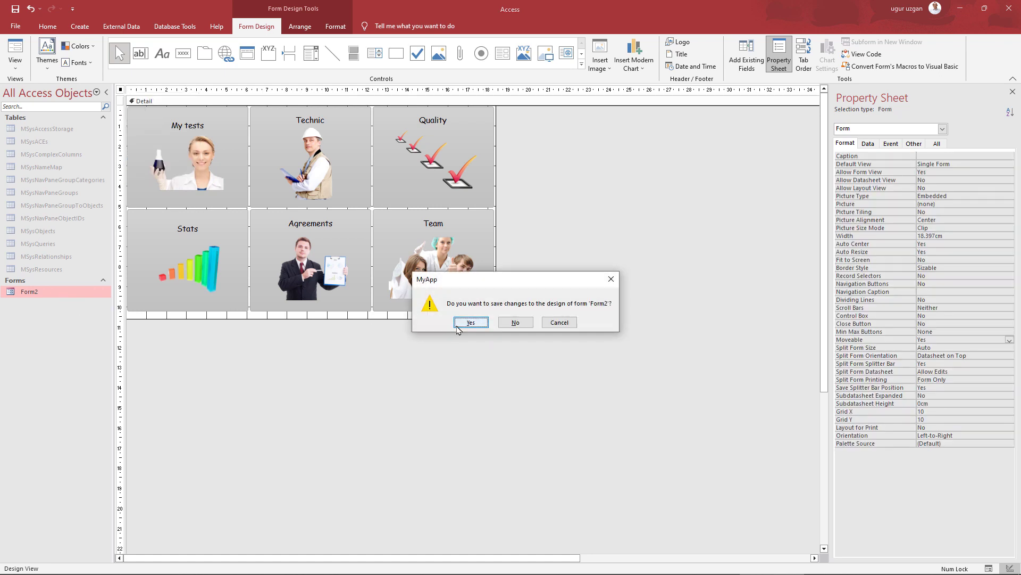
left_click(470, 323)
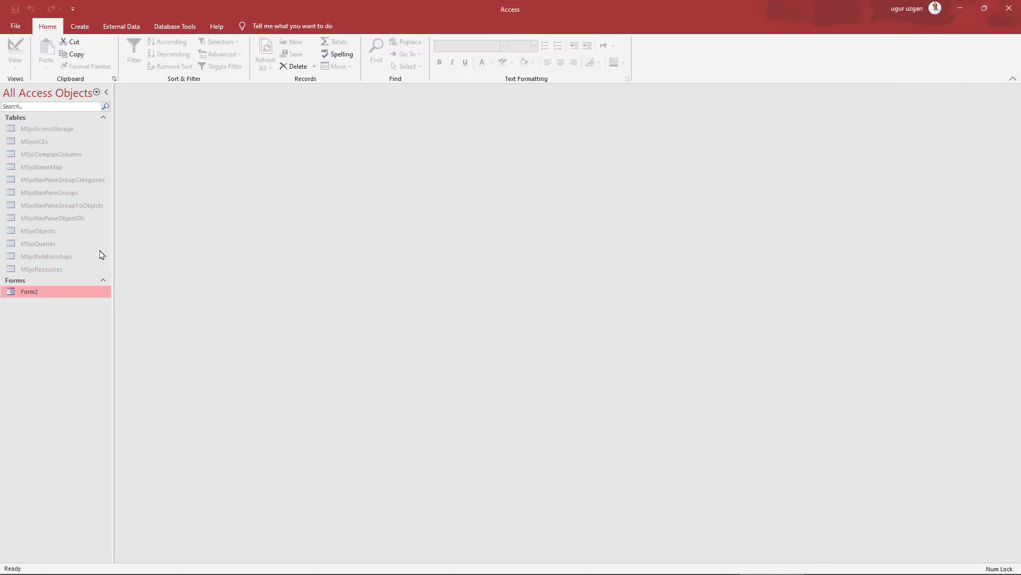
double_click(25, 296)
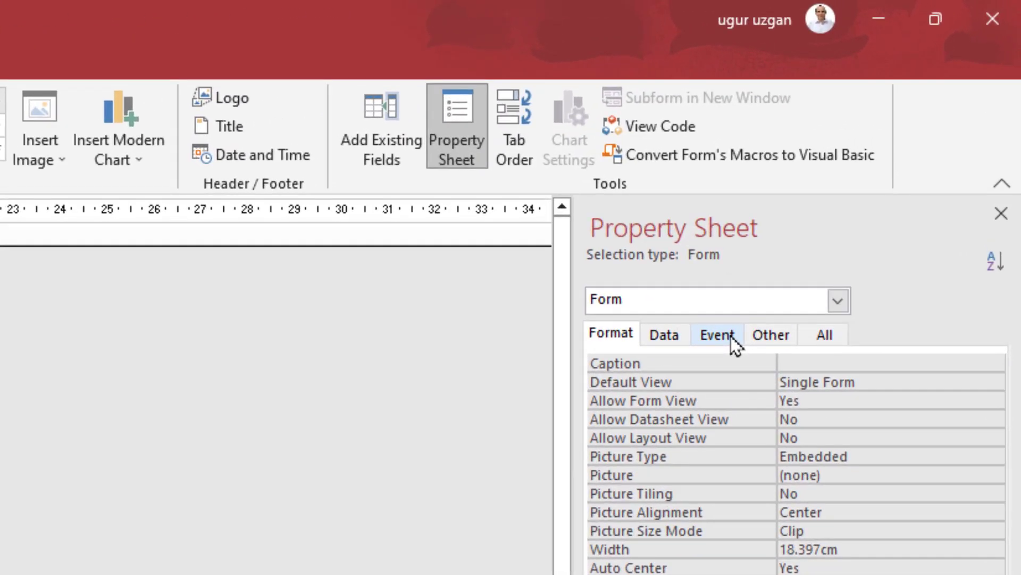
Create an empty Form_Load procedure for the On Load event through Code Builder
left_click(730, 334)
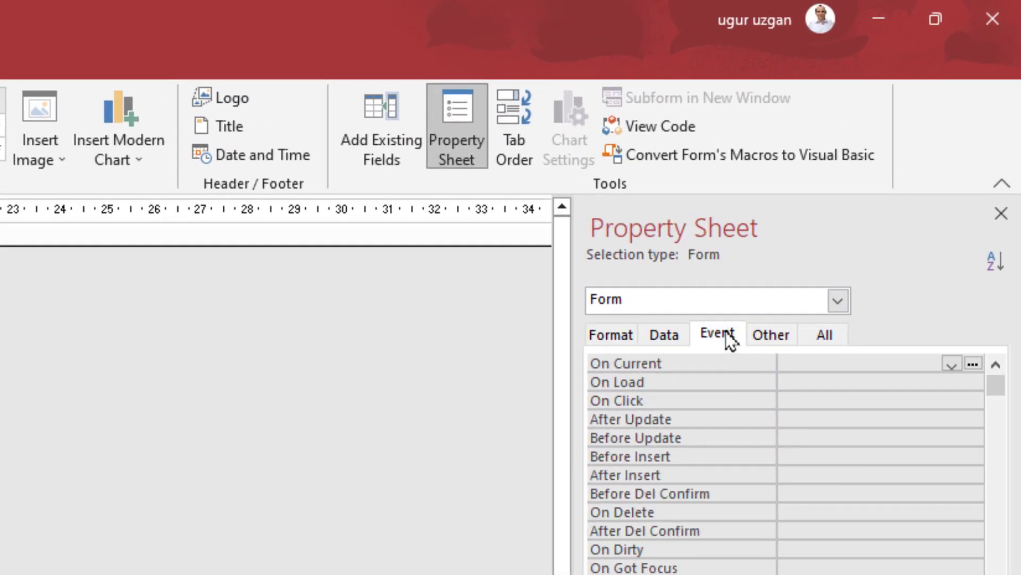
left_click(804, 380)
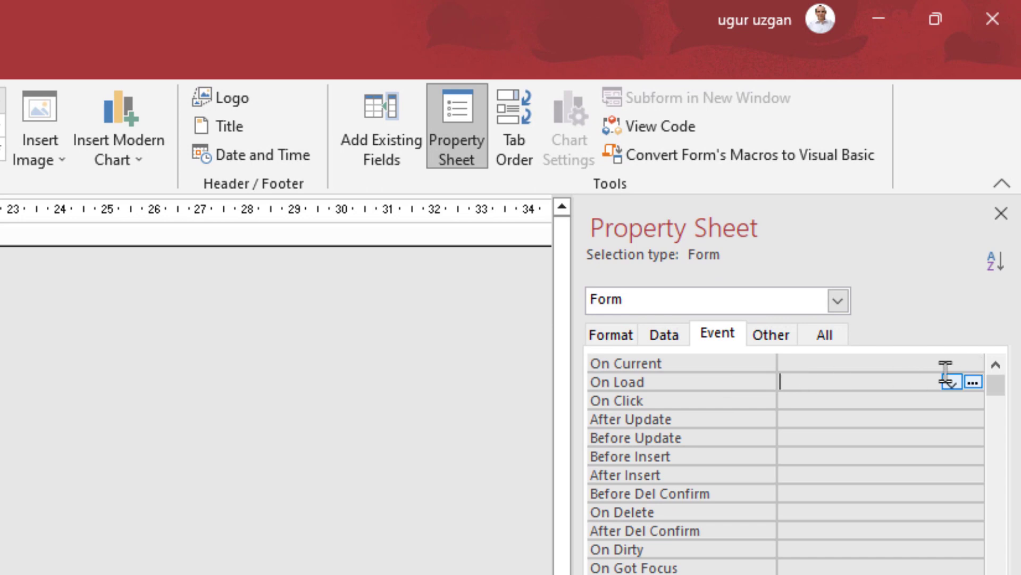
left_click(987, 378)
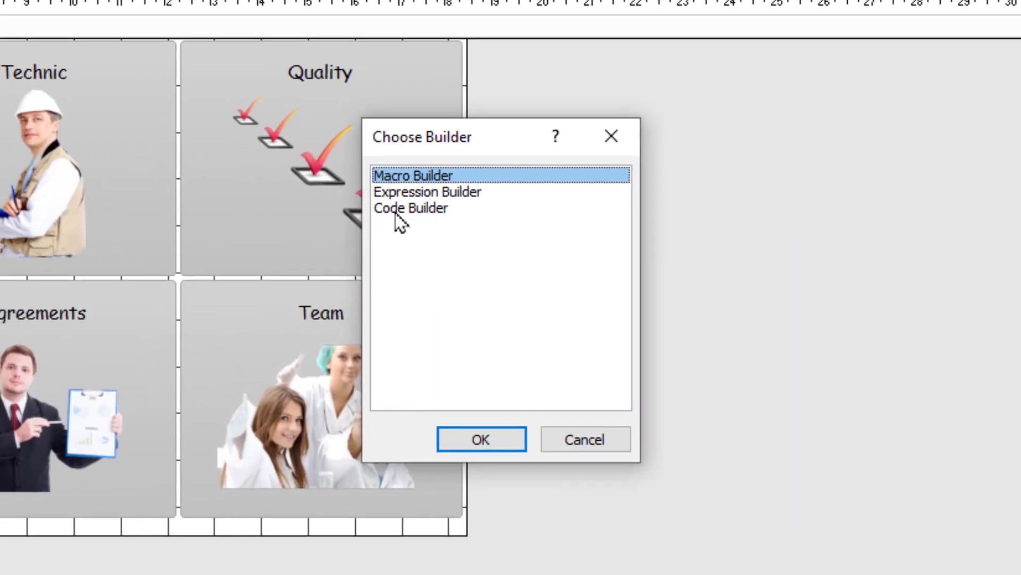
double_click(397, 212)
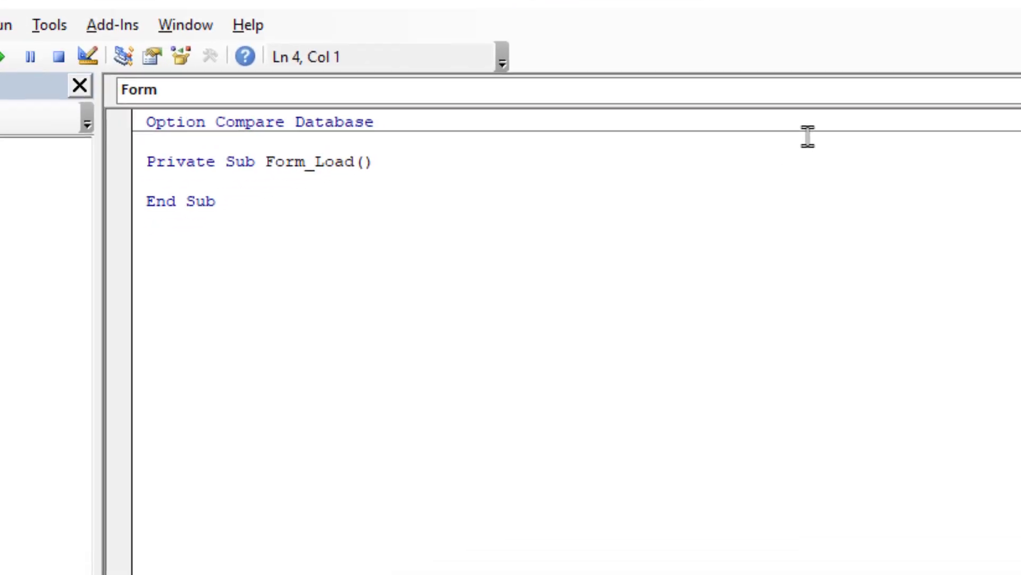
Enter DoCmd.ShowToolbar "ribbon", acToolbarNo in Form_Load using IntelliSense suggestions
type("do")
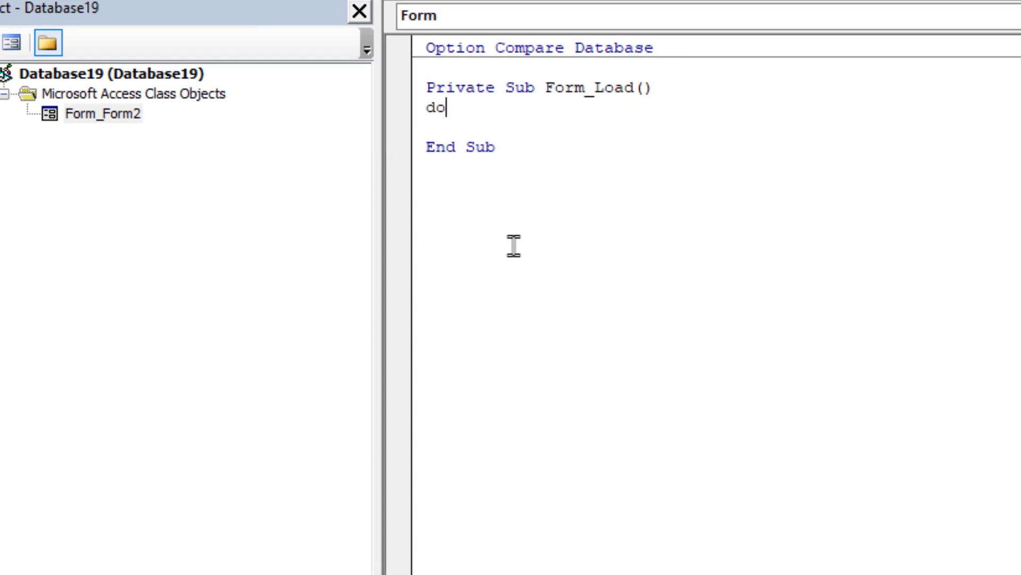
type("cmd.sh")
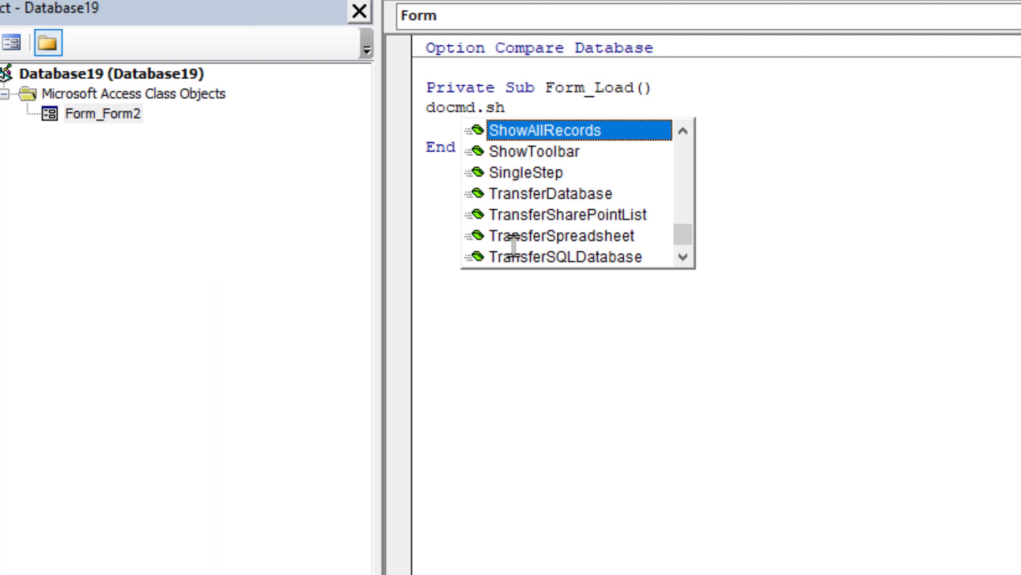
key("Down")
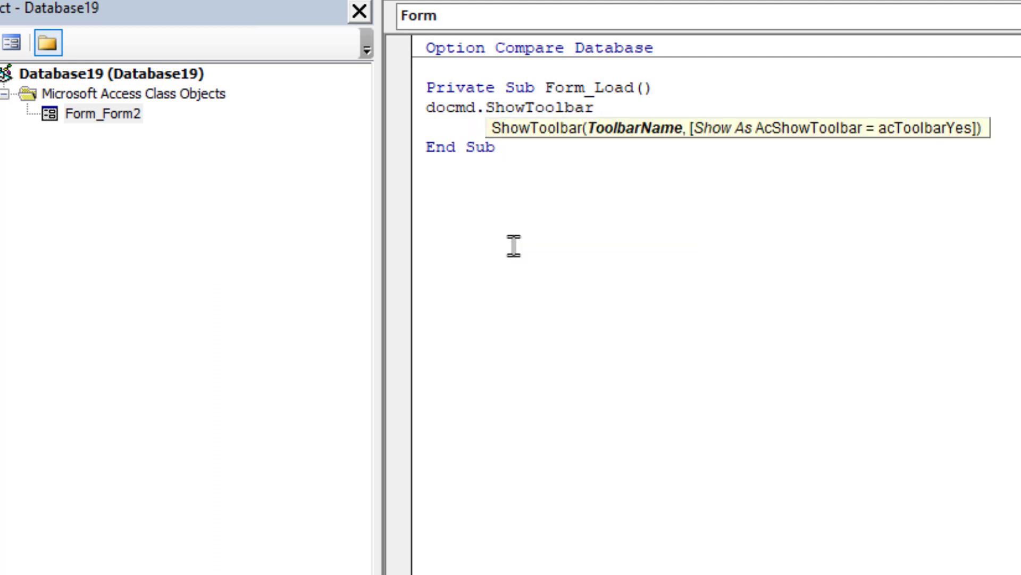
type("\"ribbon\",")
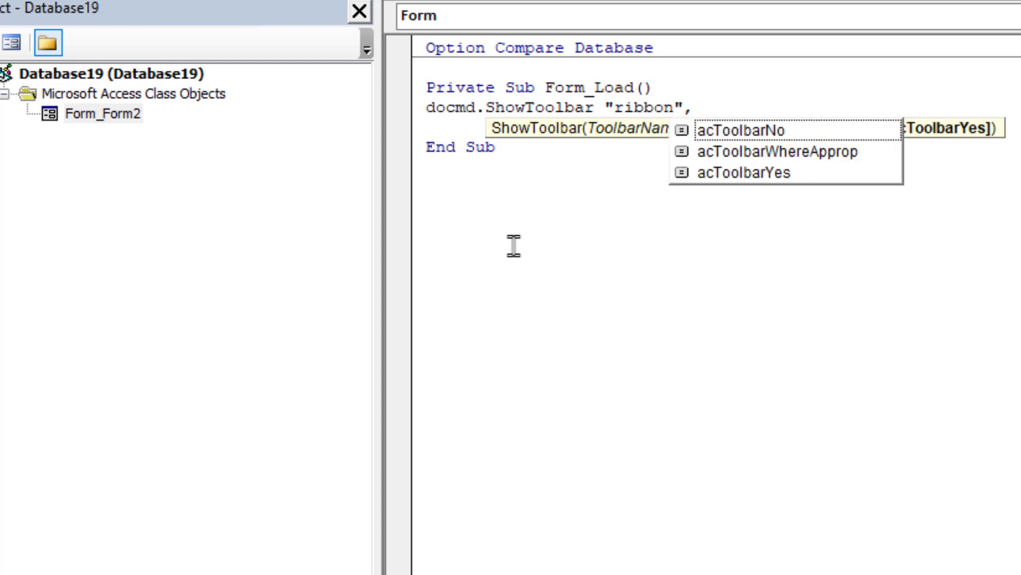
key("Down")
key("Return")
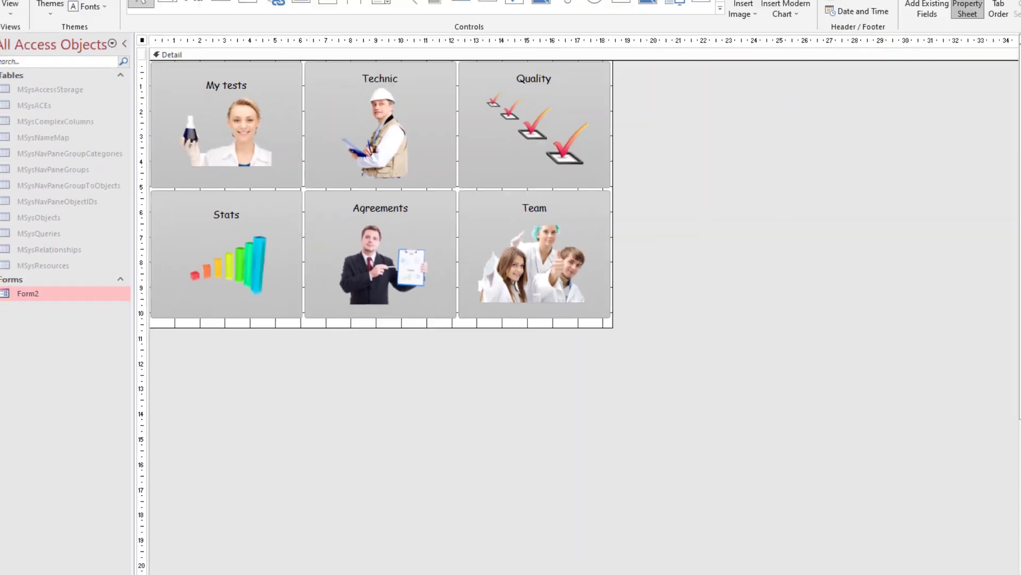
Close the code editor and form, then reopen the database from the Recent list
key("ctrl+w")
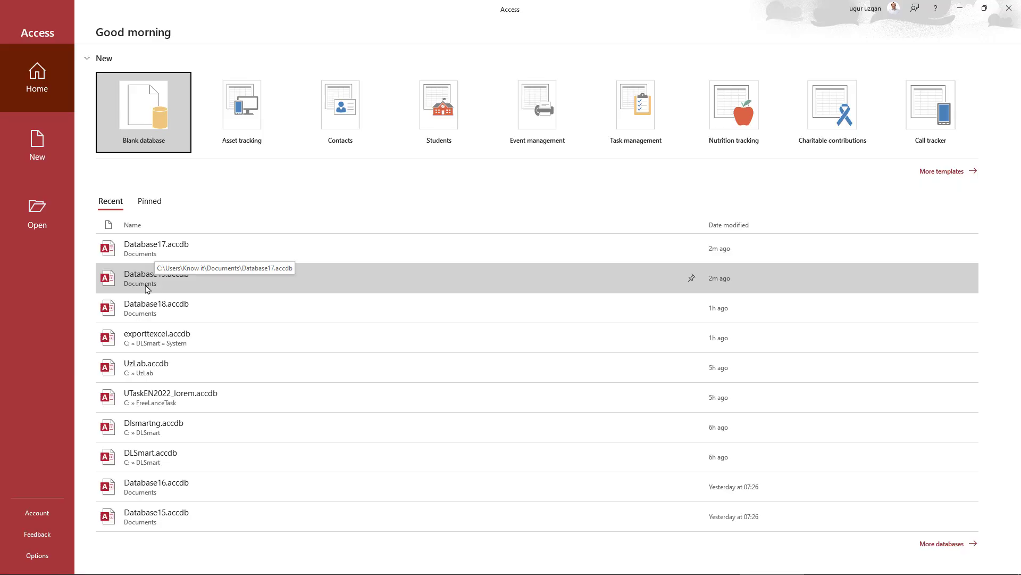
left_click(144, 277)
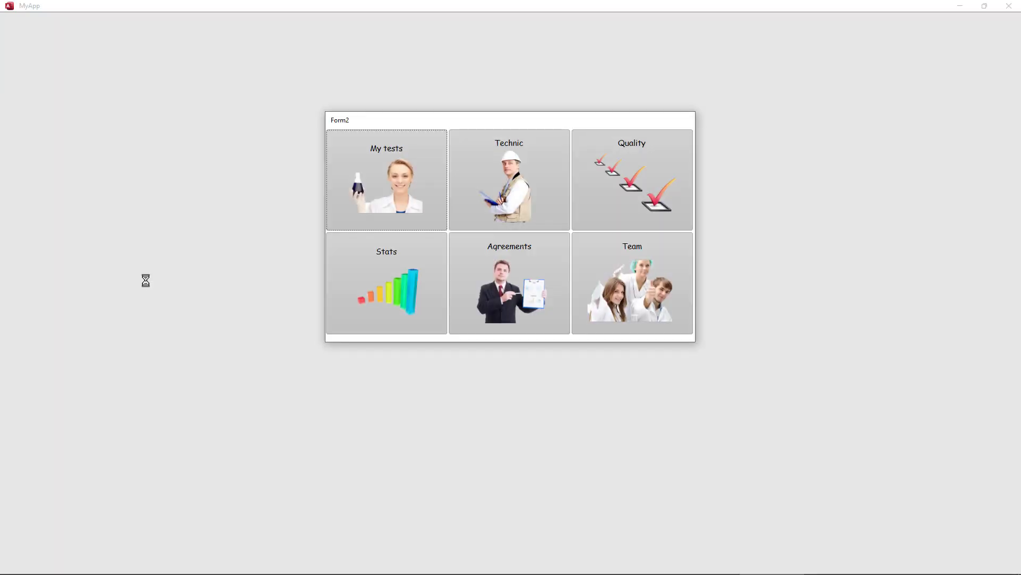